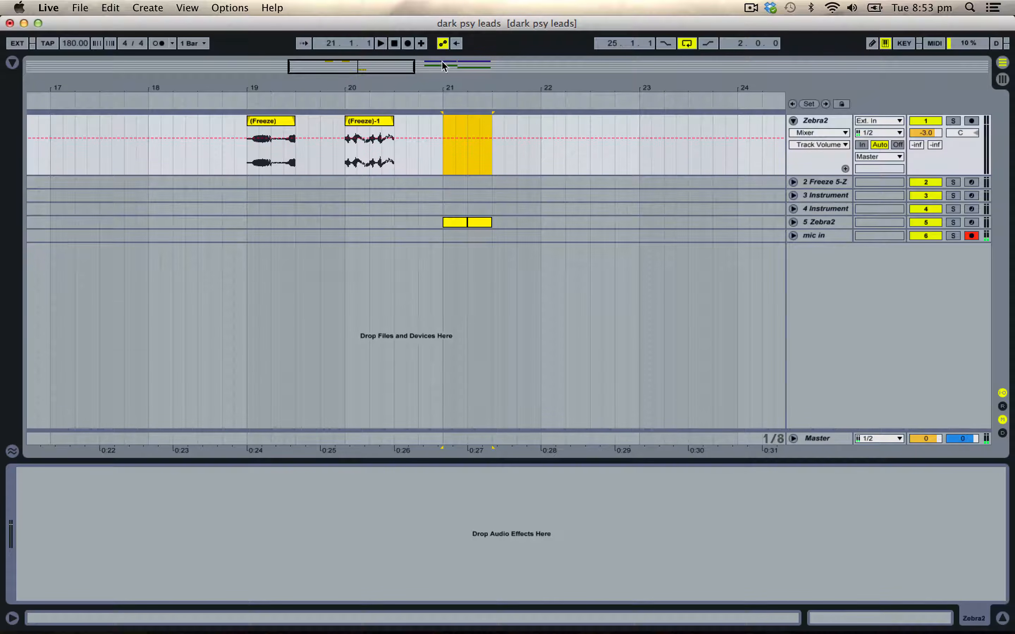
Play back the two frozen audio clips at bars 19 and 20 on the first Zebra2 track
{"action": "left_click_drag", "start_coordinate": [223, 132], "coordinate": [460, 126]}
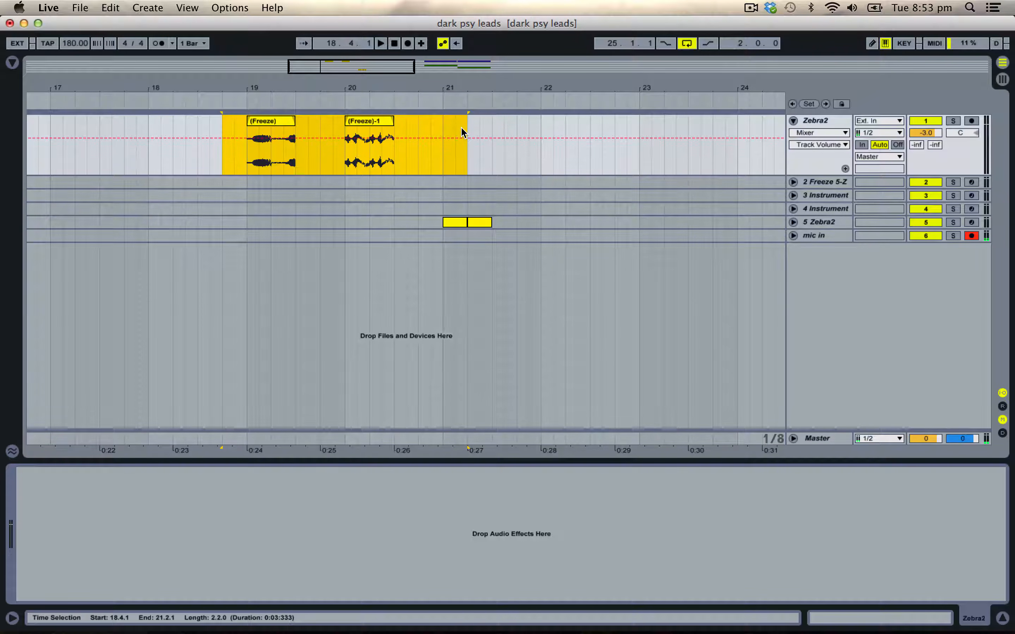
{"action": "left_click", "coordinate": [226, 117]}
{"action": "key", "text": "space"}
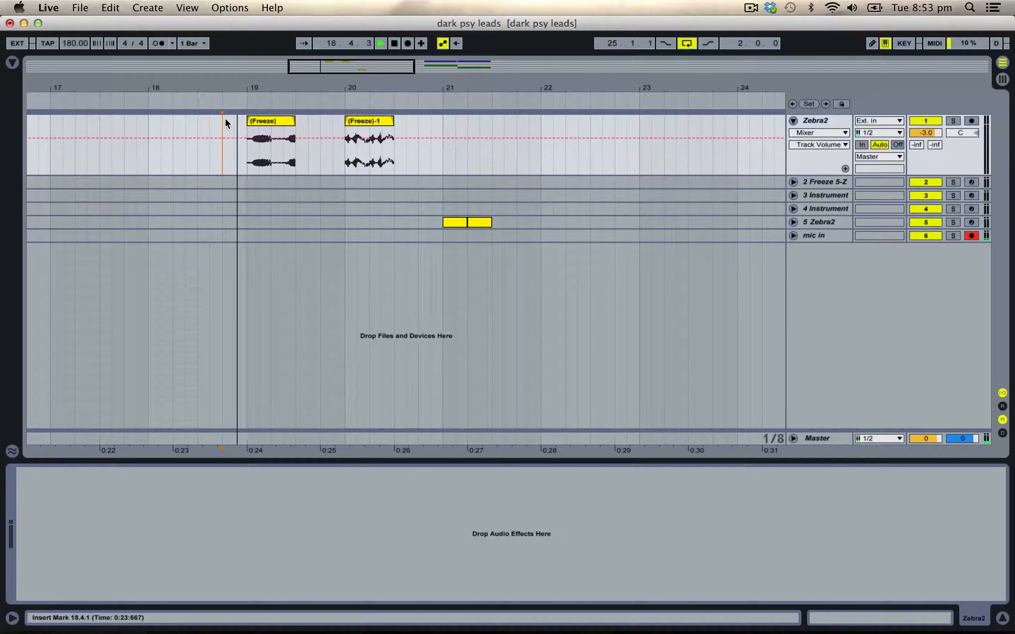
{"action": "left_click", "coordinate": [322, 123]}
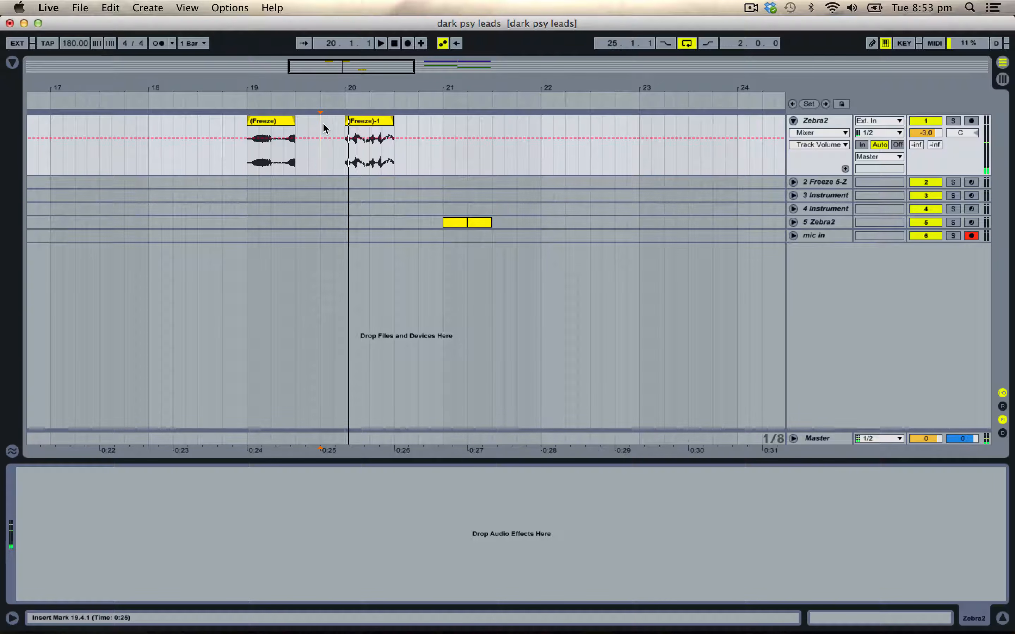
{"action": "key", "text": "space"}
{"action": "key", "text": "space"}
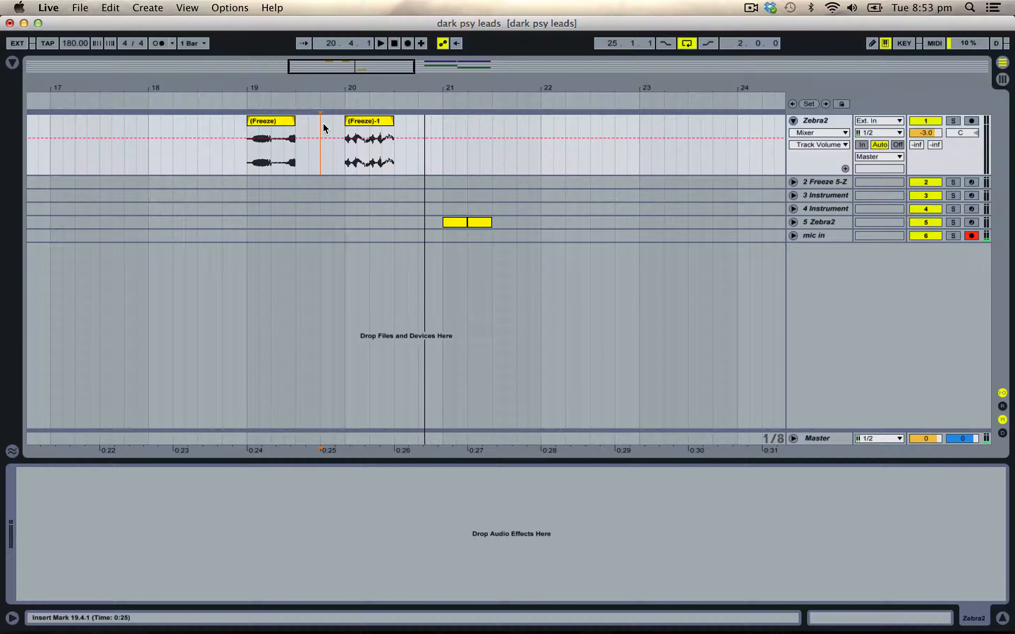
Examine the Zebra2 synth on track 5, checking its OSC 1 and XMF 1 modules and the filter's LFO 2 modulation, and close its window
{"action": "left_click", "coordinate": [453, 223]}
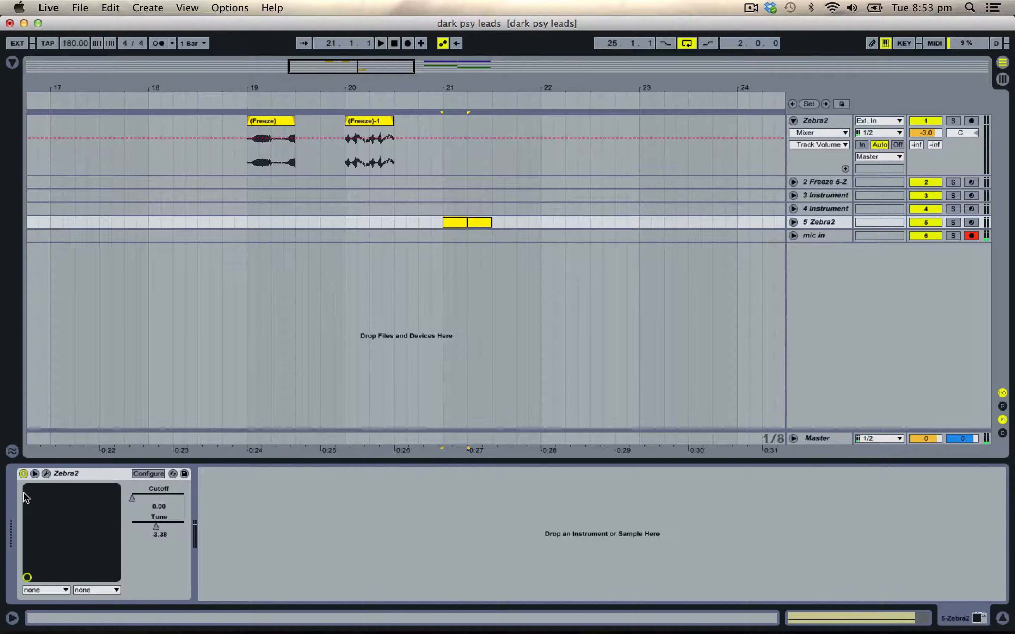
{"action": "left_click", "coordinate": [47, 474]}
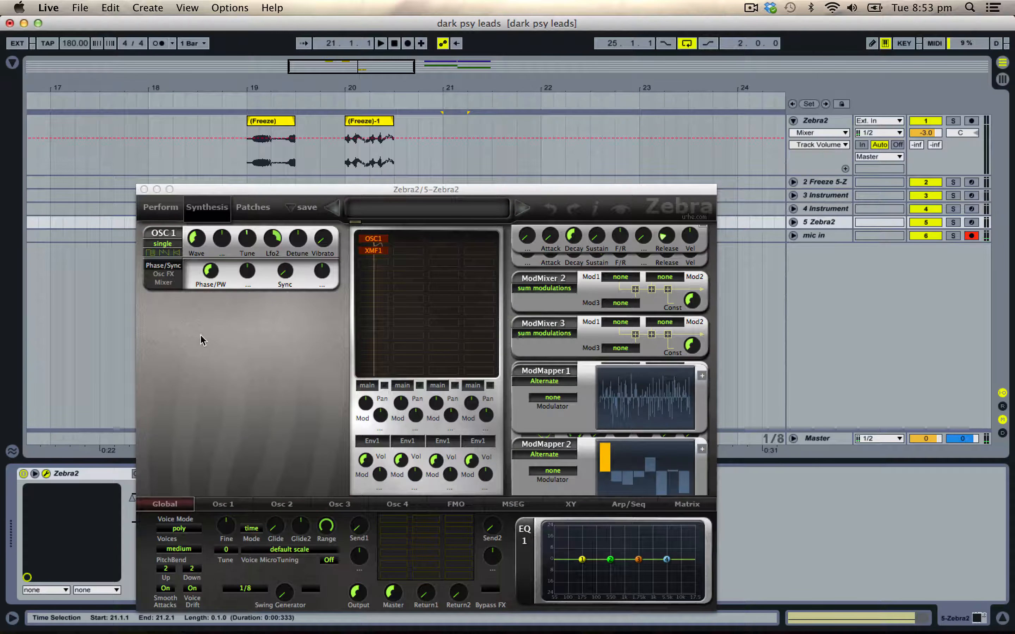
{"action": "left_click", "coordinate": [376, 240]}
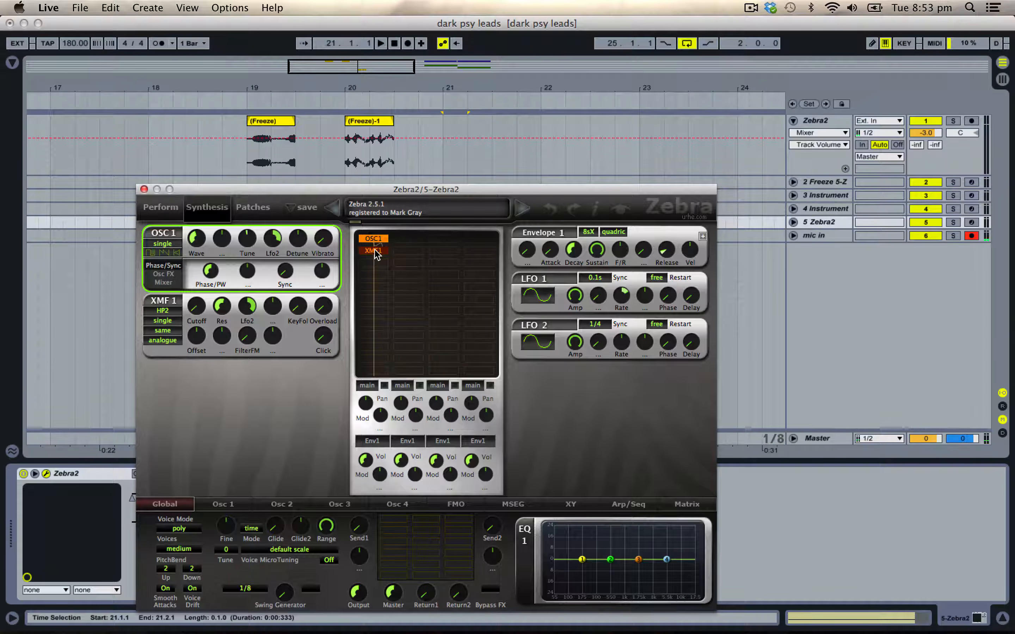
{"action": "left_click", "coordinate": [377, 251]}
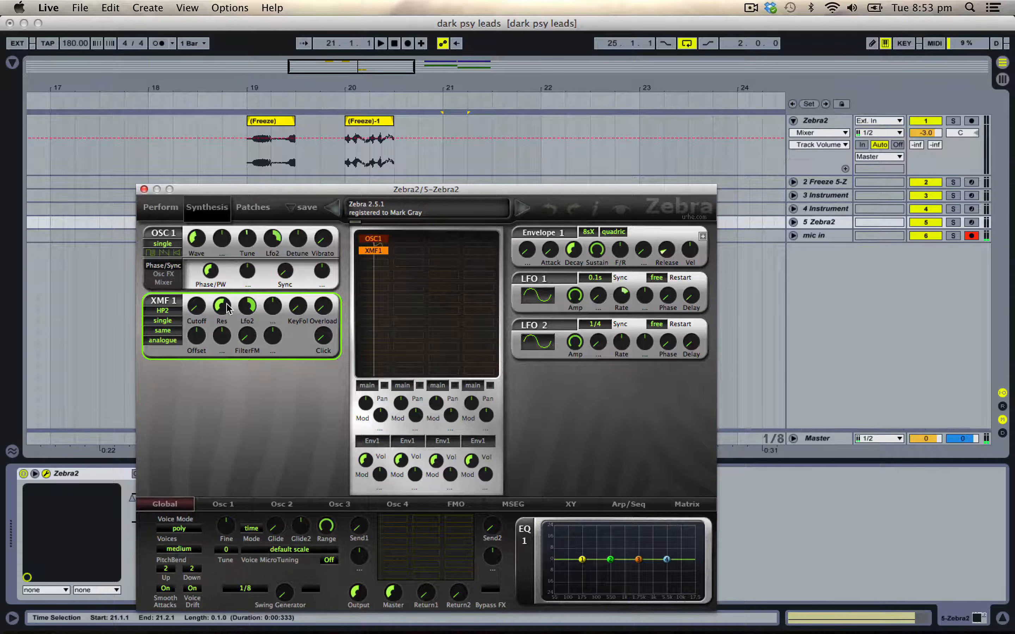
{"action": "left_click", "coordinate": [248, 310]}
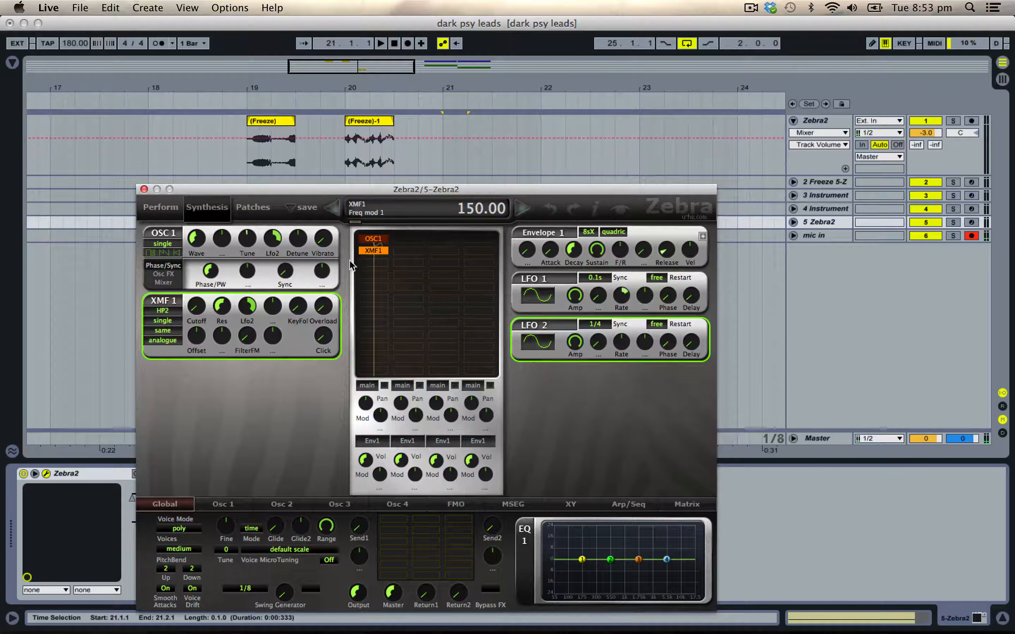
{"action": "left_click", "coordinate": [373, 240]}
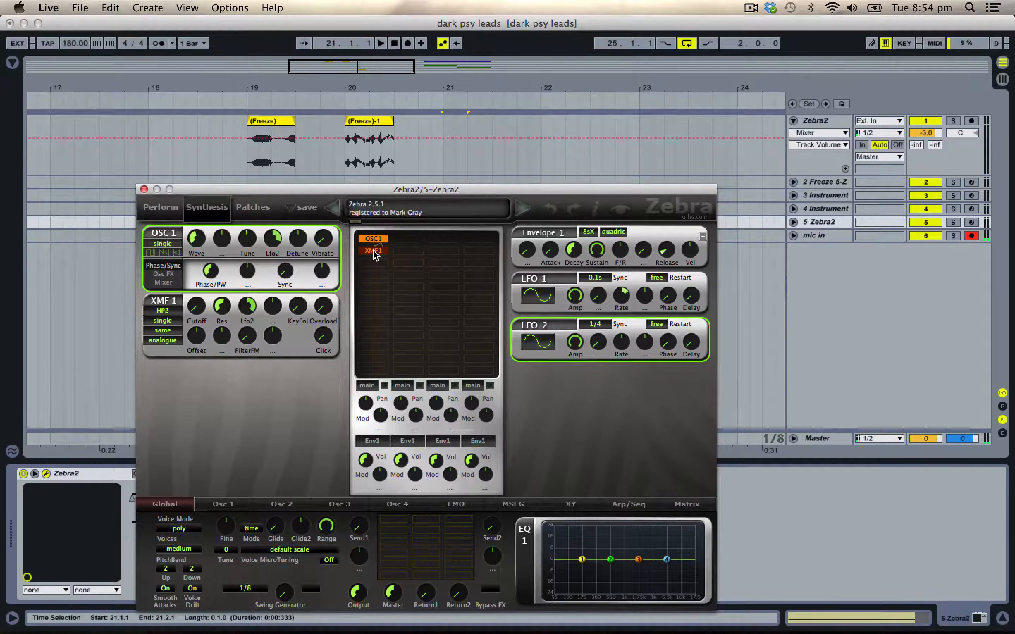
{"action": "left_click", "coordinate": [144, 189]}
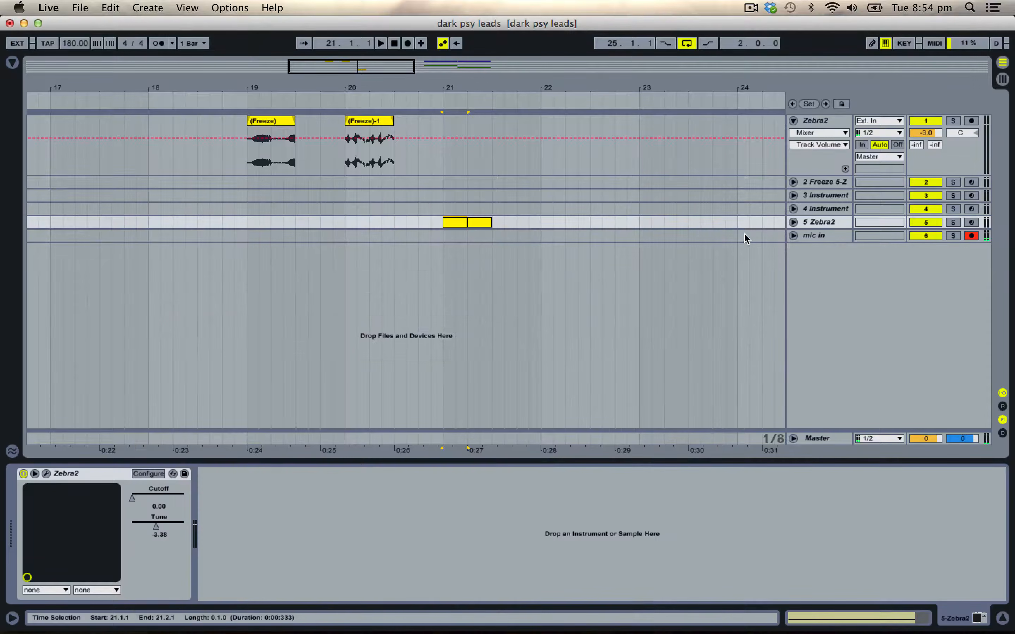
Freeze the 5 Zebra2 track and copy its frozen clip as audio to bar 21 of the first Zebra2 track
{"action": "left_click", "coordinate": [835, 222]}
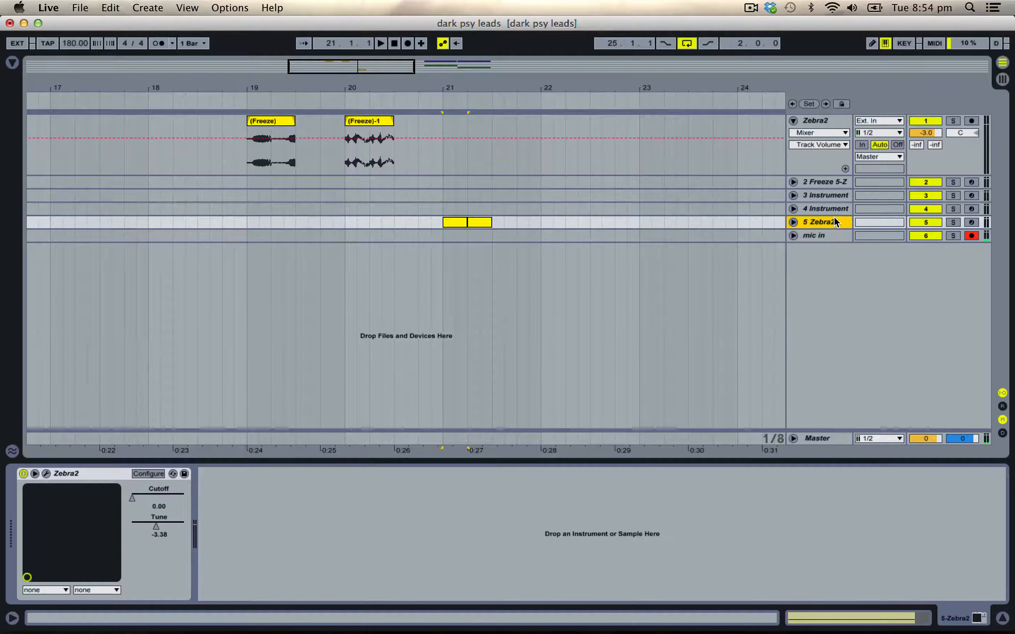
{"action": "right_click", "coordinate": [834, 222]}
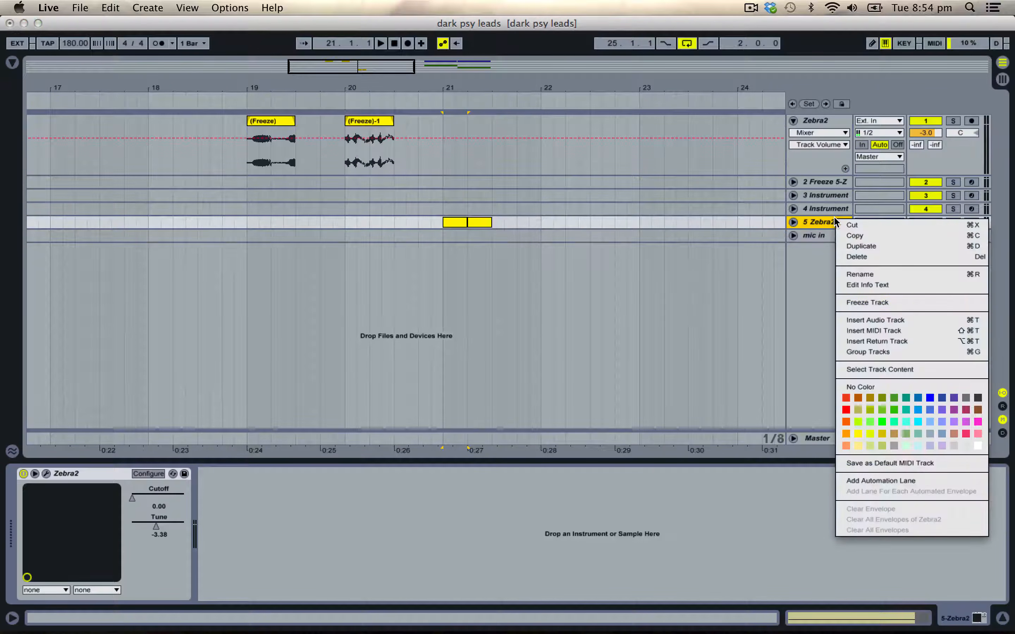
{"action": "left_click", "coordinate": [867, 302]}
{"action": "left_click_drag", "start_coordinate": [458, 224], "coordinate": [459, 143]}
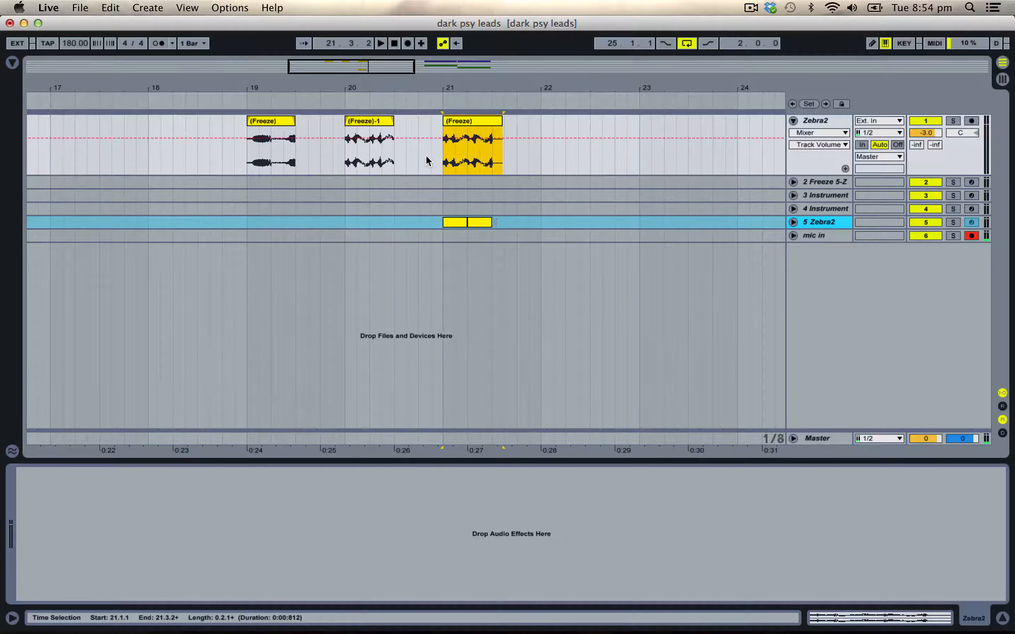
In the Freeze 5-Zebra2-2 sampler on track 2, set Start to 3.97%, Loop to 100%, Length to 23.8% and Fade to 20.6%, keeping loop and filter on
{"action": "scroll", "coordinate": [578, 253], "scroll_direction": "right", "scroll_amount": 10}
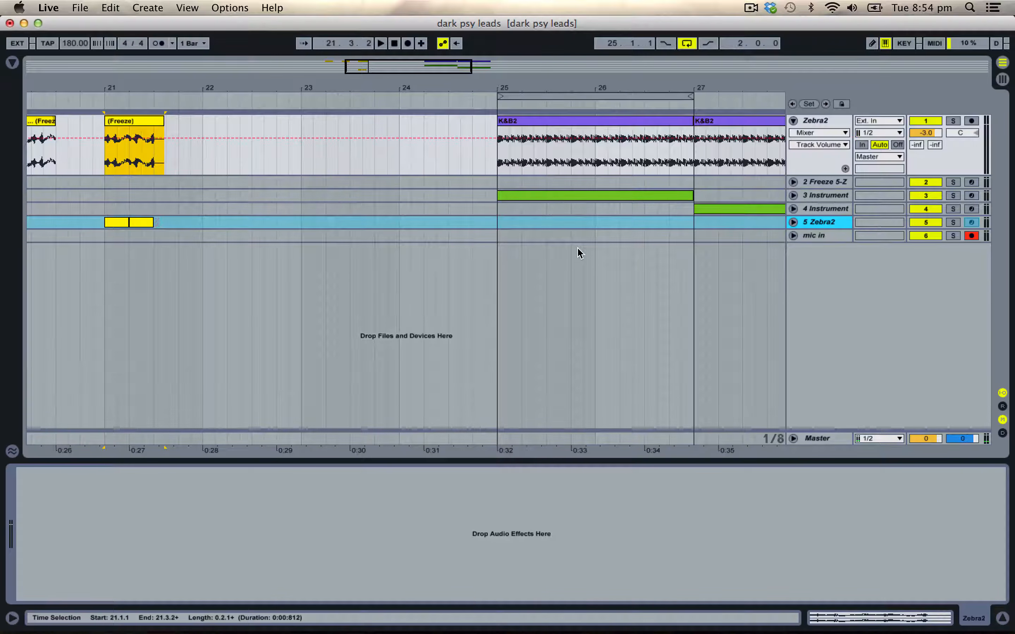
{"action": "left_click", "coordinate": [541, 182]}
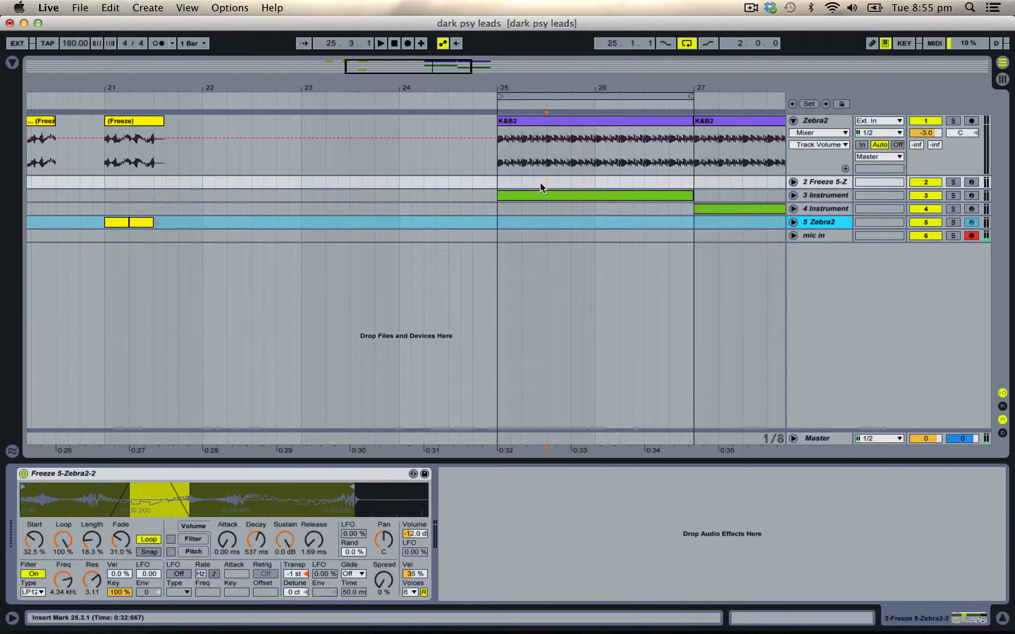
{"action": "left_click", "coordinate": [148, 539]}
{"action": "left_click", "coordinate": [150, 538]}
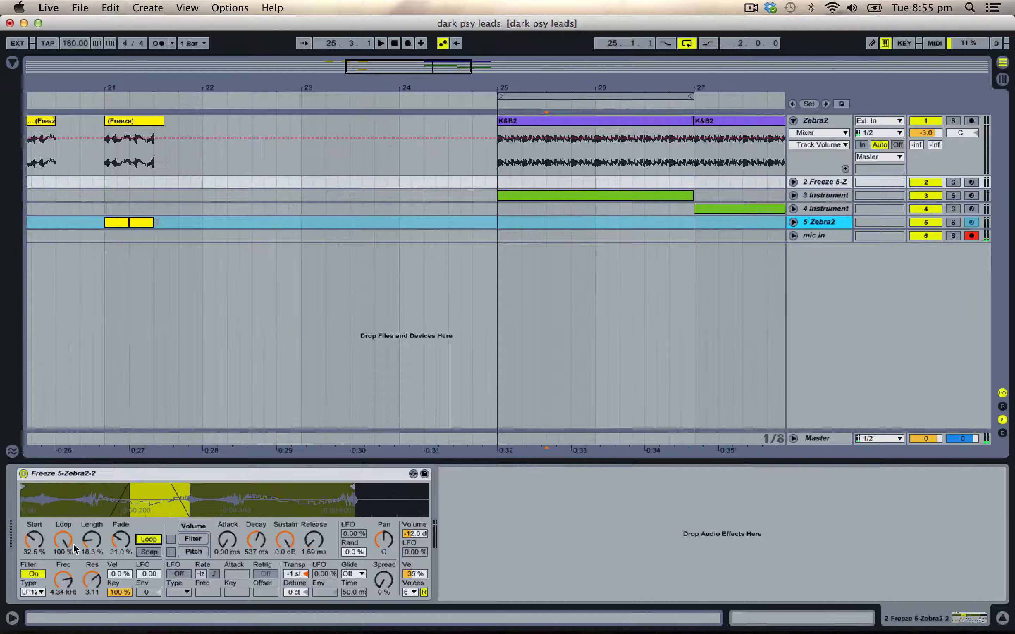
{"action": "left_click_drag", "start_coordinate": [34, 548], "coordinate": [34, 584]}
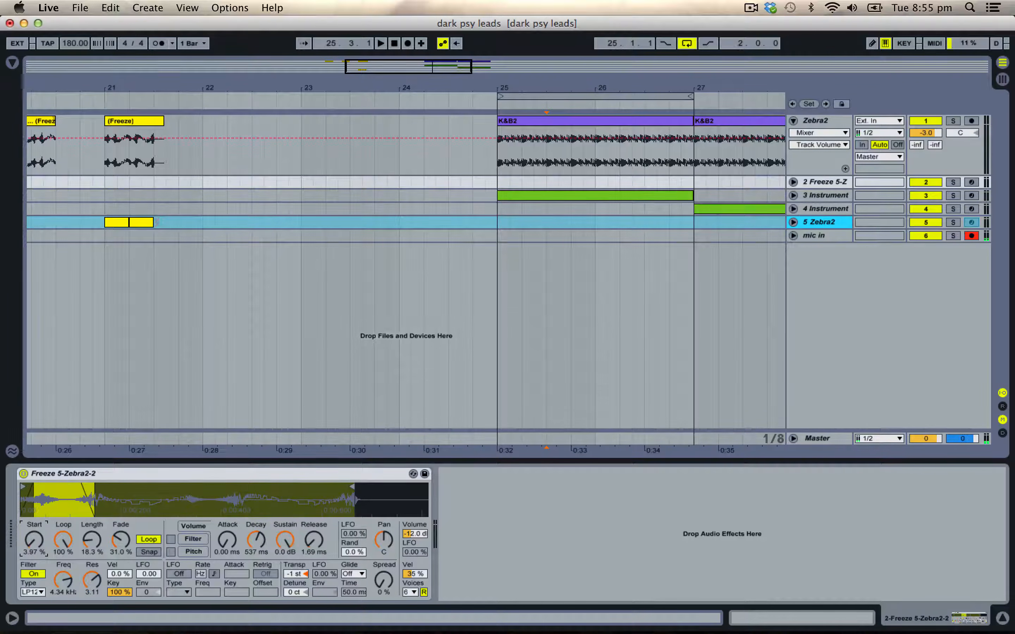
{"action": "mouse_move", "coordinate": [63, 540]}
{"action": "left_mouse_down"}
{"action": "mouse_move", "coordinate": [63, 583]}
{"action": "mouse_move", "coordinate": [63, 542]}
{"action": "mouse_move", "coordinate": [88, 519]}
{"action": "mouse_move", "coordinate": [63, 562]}
{"action": "mouse_move", "coordinate": [63, 550]}
{"action": "mouse_move", "coordinate": [95, 545]}
{"action": "mouse_move", "coordinate": [94, 567]}
{"action": "mouse_move", "coordinate": [63, 562]}
{"action": "left_mouse_up"}
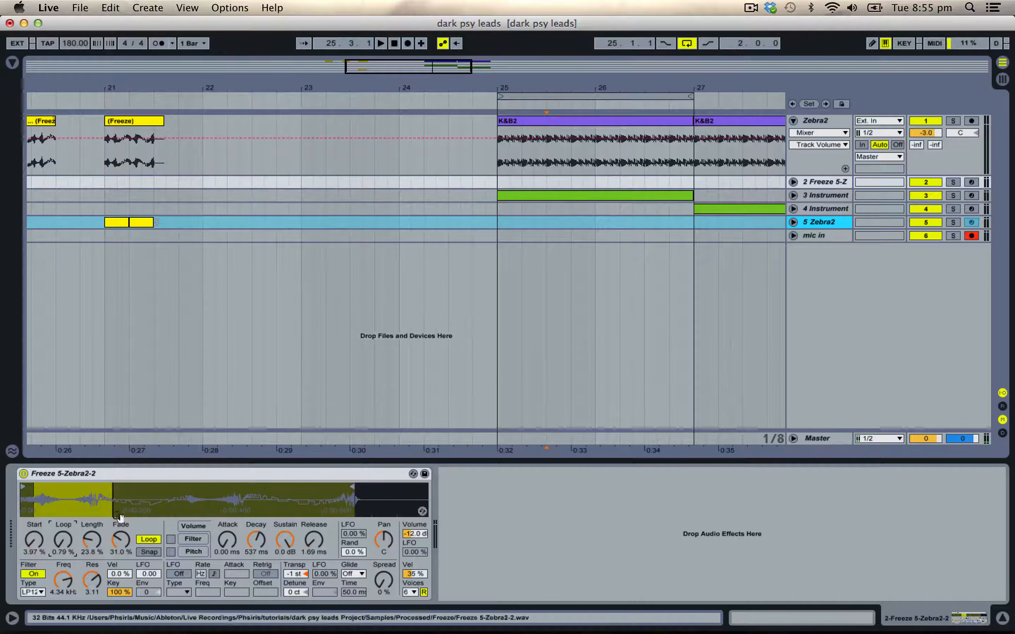
{"action": "left_click_drag", "start_coordinate": [120, 540], "coordinate": [63, 520]}
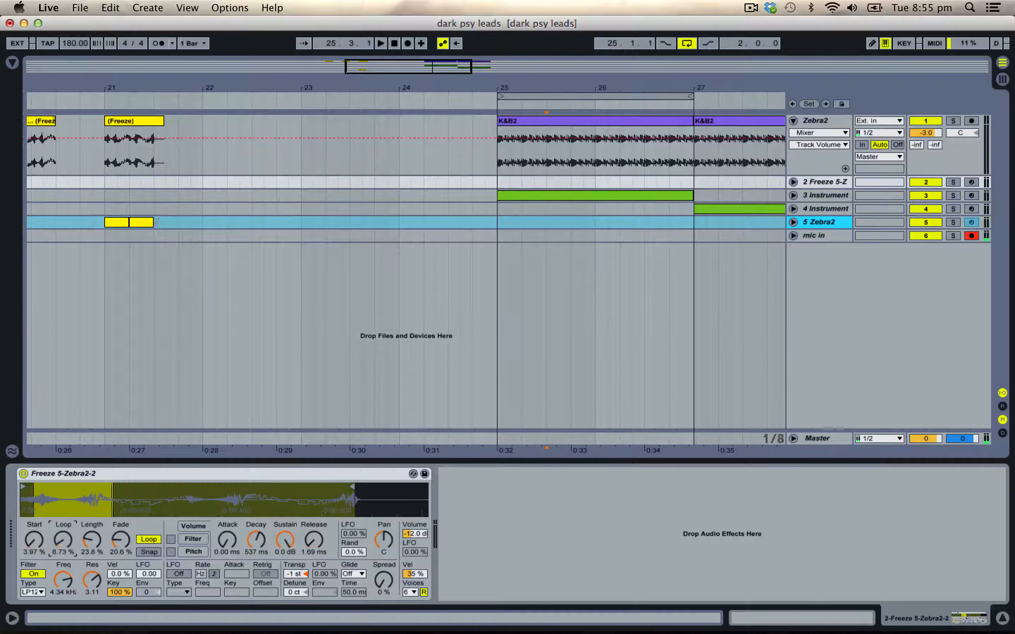
{"action": "left_click", "coordinate": [34, 574]}
{"action": "left_click", "coordinate": [34, 574]}
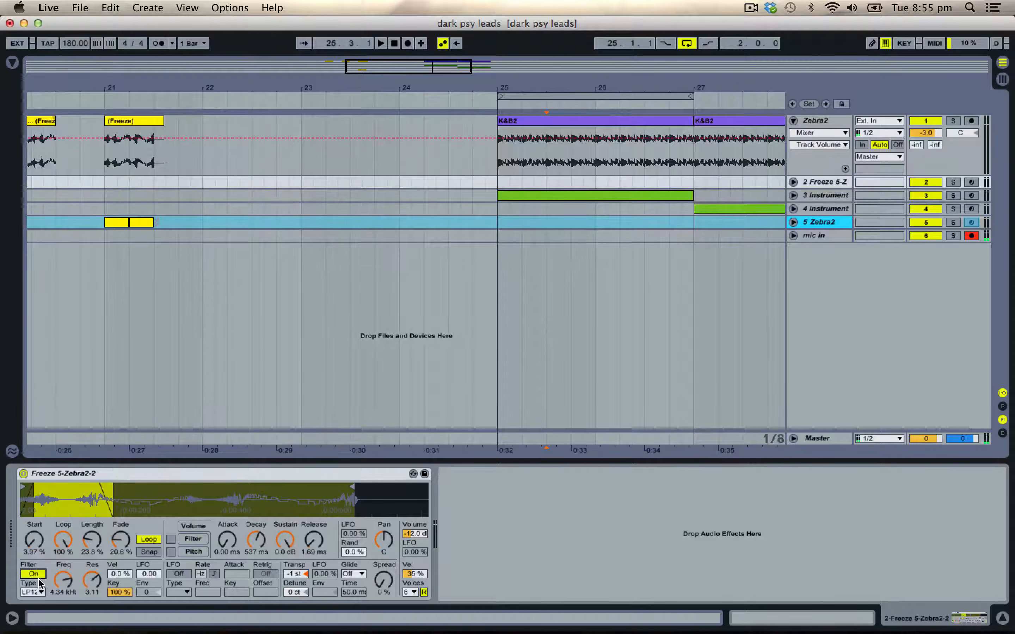
Set the transposition of the Freeze 5-Zebra2-2 sampler to +1 st
{"action": "left_click", "coordinate": [299, 575]}
{"action": "key", "text": "Down"}
{"action": "key", "text": "Down"}
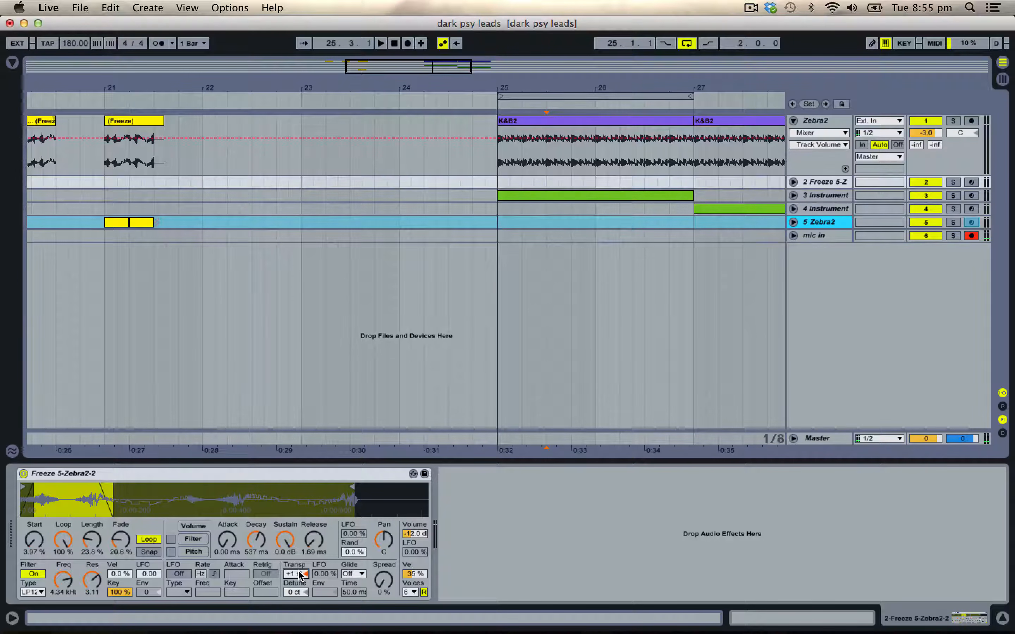
{"action": "key", "text": "Up"}
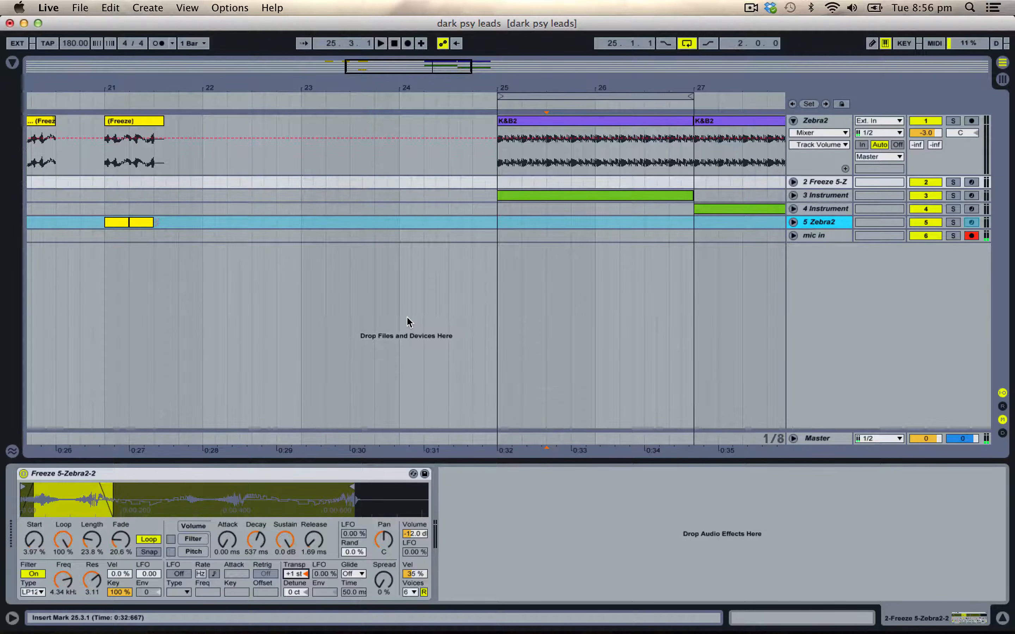
Play the looped section from bar 25 and view the track 3 Instrument Rack while the sound runs, and stop playback
{"action": "scroll", "coordinate": [408, 322], "scroll_direction": "right", "scroll_amount": 3}
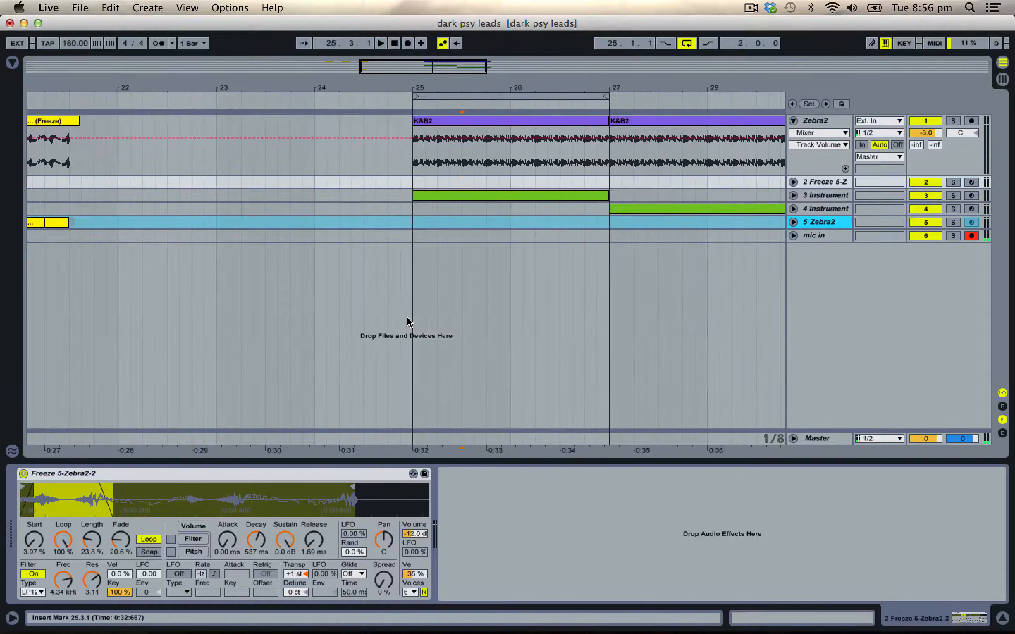
{"action": "scroll", "coordinate": [409, 322], "scroll_direction": "right", "scroll_amount": 2}
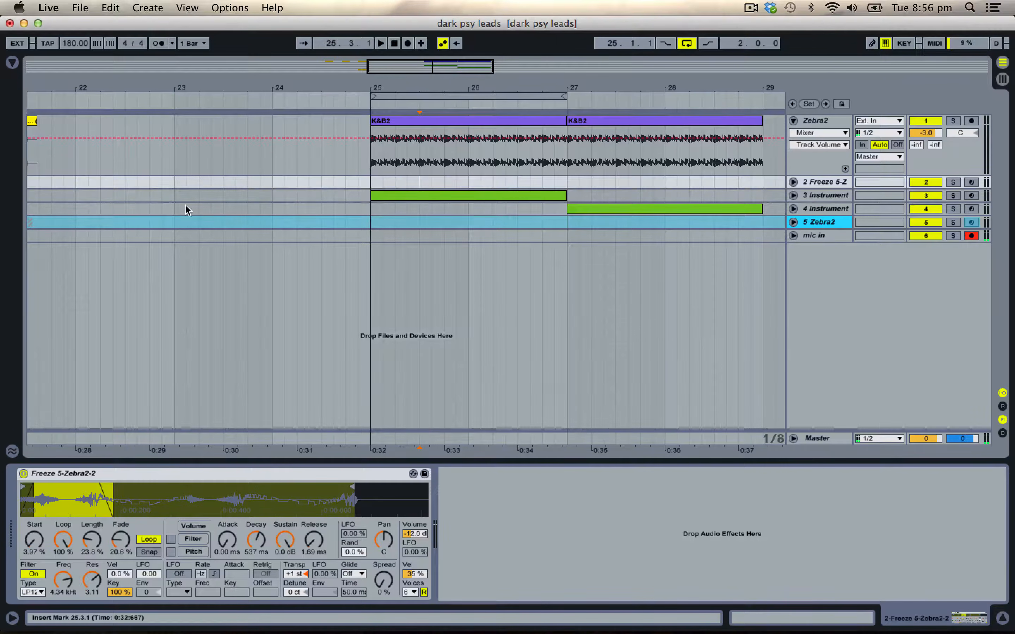
{"action": "left_click", "coordinate": [368, 181]}
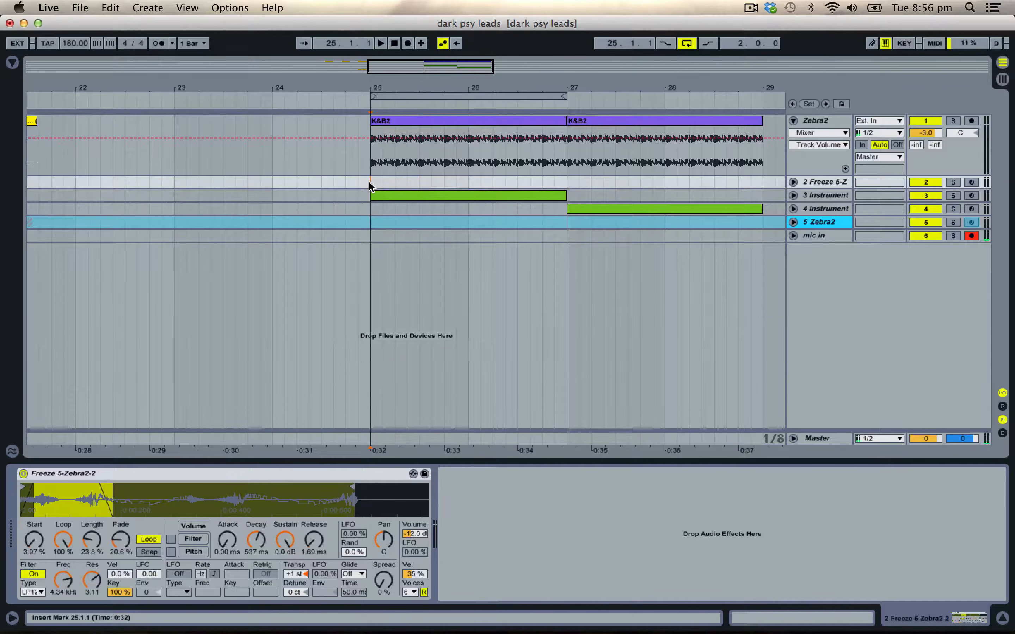
{"action": "key", "text": "space"}
{"action": "left_click", "coordinate": [364, 193]}
{"action": "left_click", "coordinate": [387, 192]}
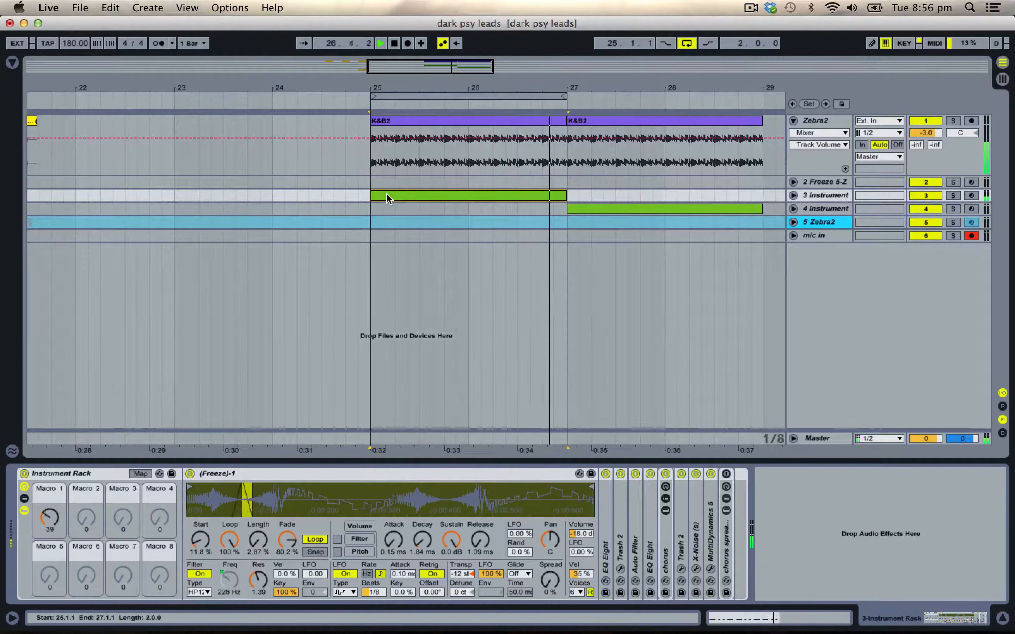
{"action": "key", "text": "space"}
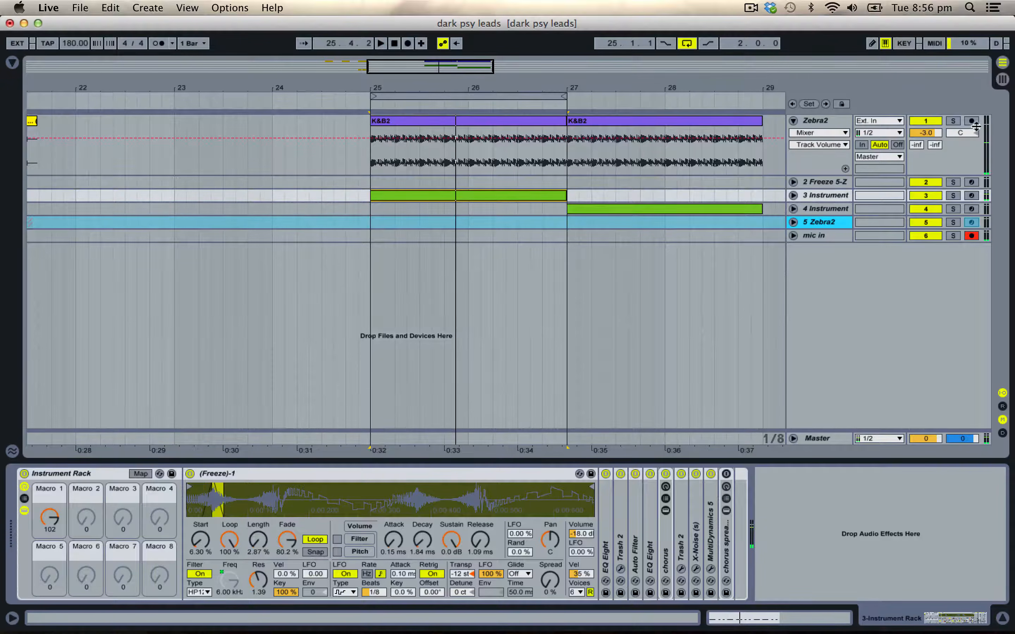
Loop the track 4 Instrument clip from bar 27 to bar 29 and audition it with its rack displayed
{"action": "left_click", "coordinate": [664, 206]}
{"action": "left_click", "coordinate": [663, 203]}
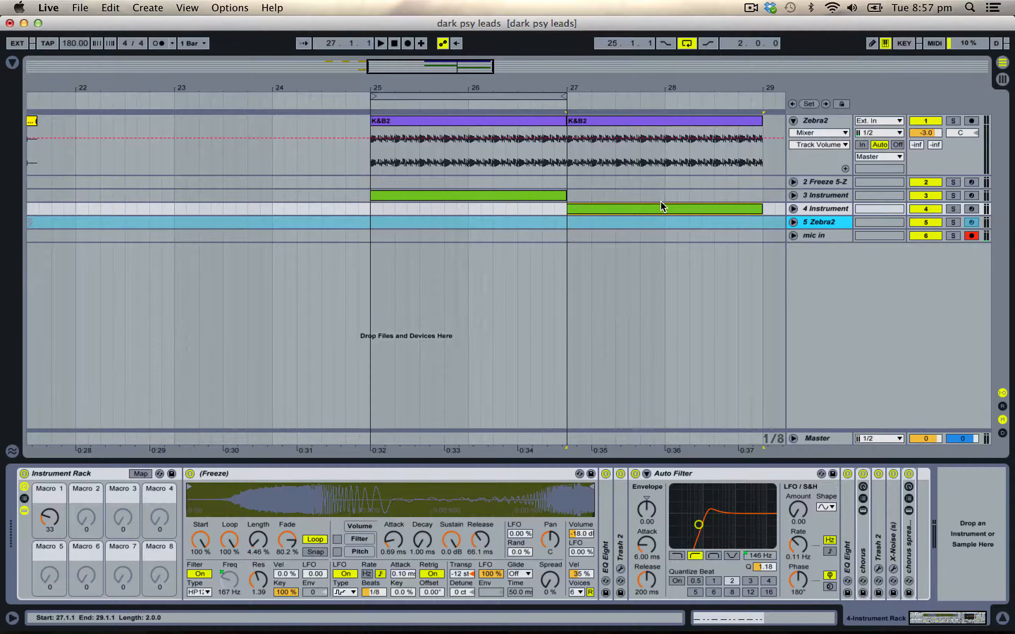
{"action": "key", "text": "super+l"}
{"action": "key", "text": "space"}
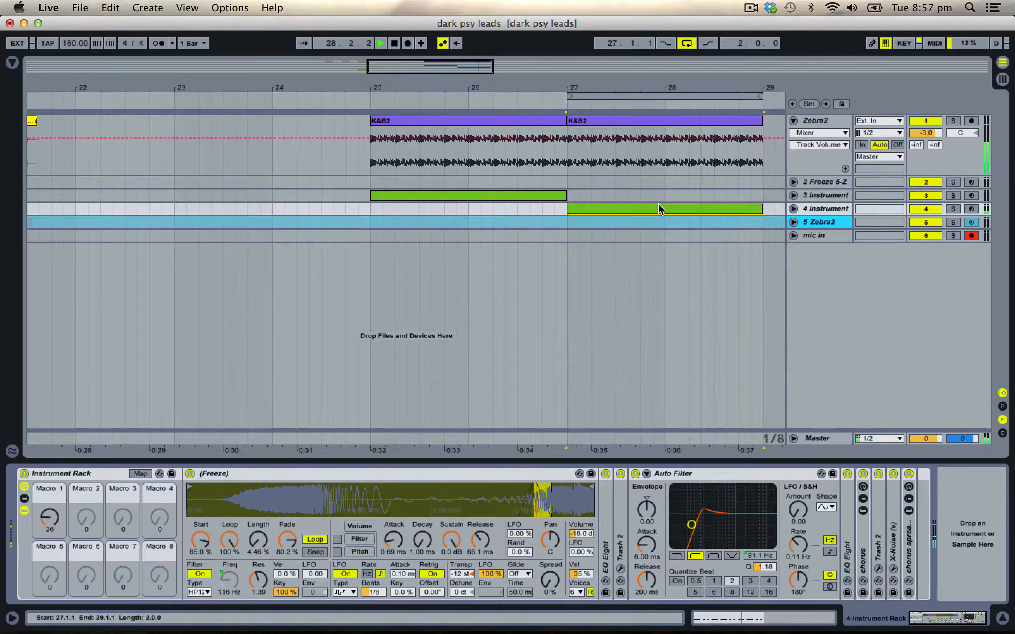
{"action": "key", "text": "space"}
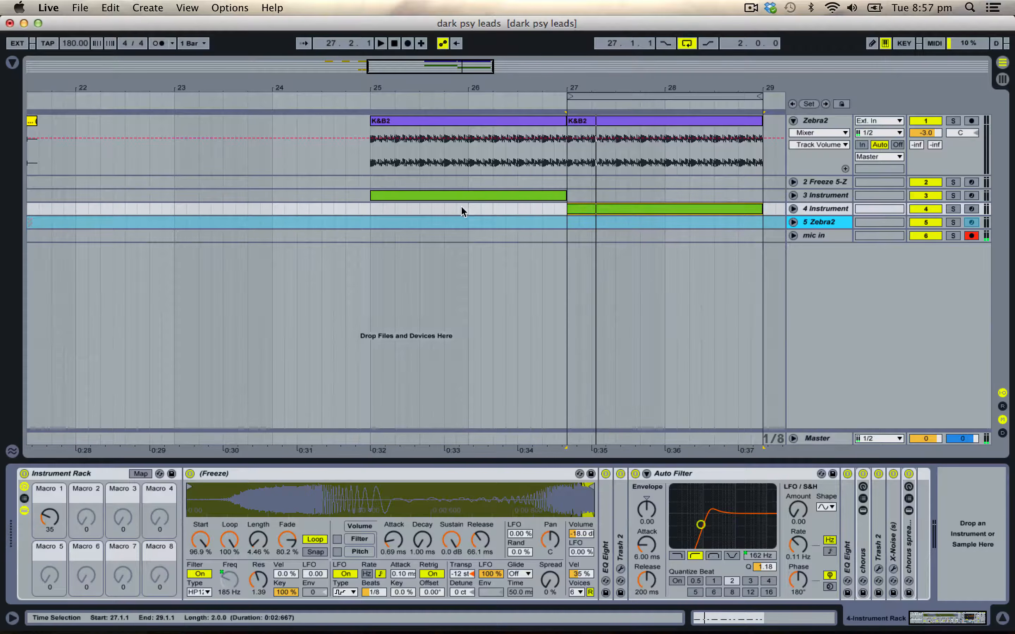
Examine the EQ Eight and Trash 2 effects in the track 3 Instrument Rack, folding EQ Eight away and opening the Trash 2 interface
{"action": "left_click", "coordinate": [461, 193]}
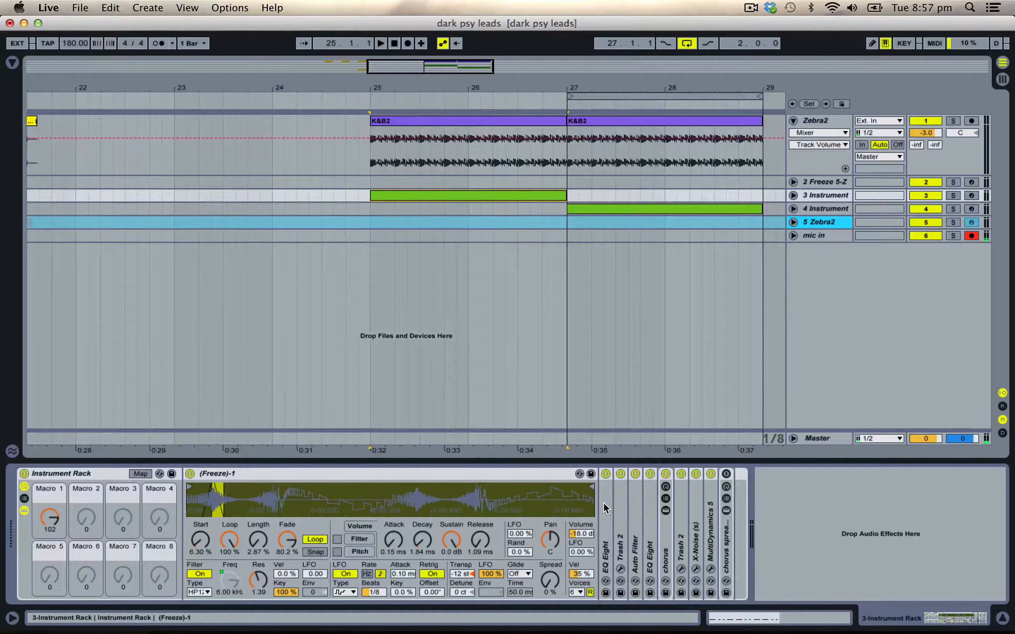
{"action": "double_click", "coordinate": [605, 508]}
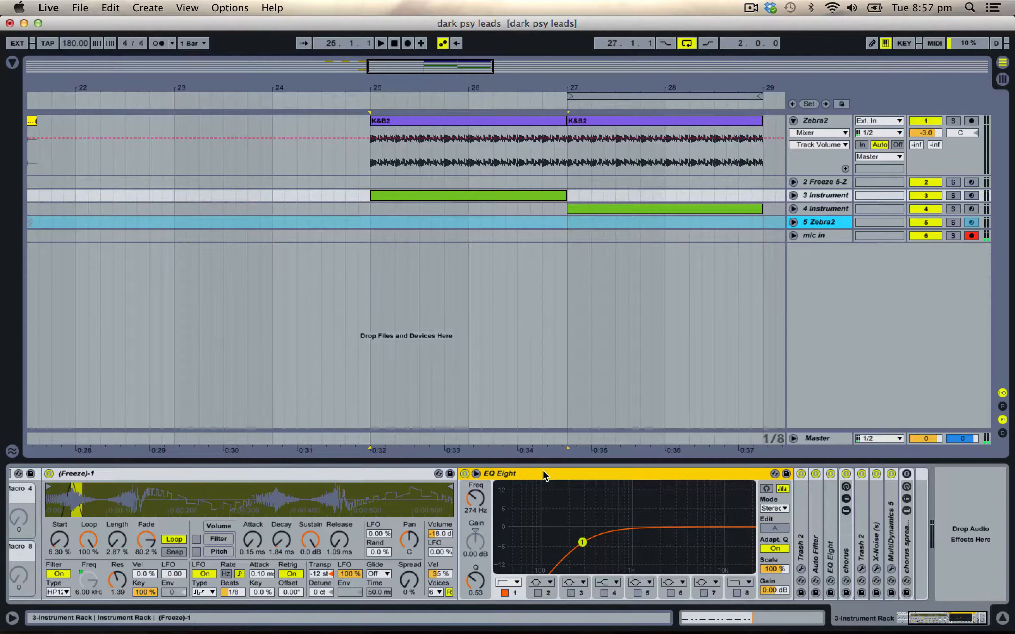
{"action": "double_click", "coordinate": [543, 476]}
{"action": "double_click", "coordinate": [481, 534]}
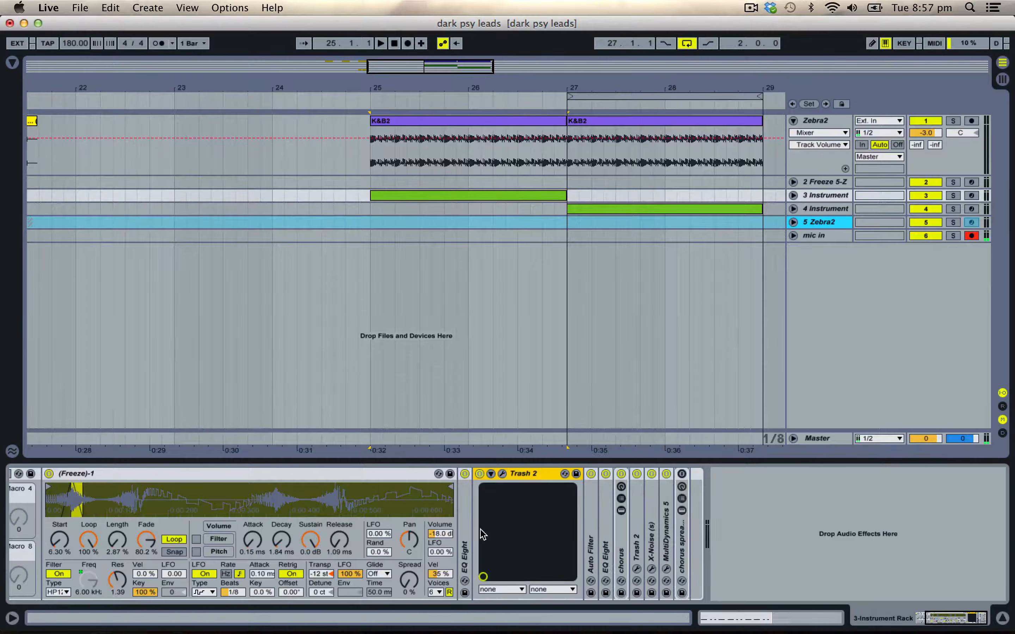
{"action": "left_click", "coordinate": [502, 474]}
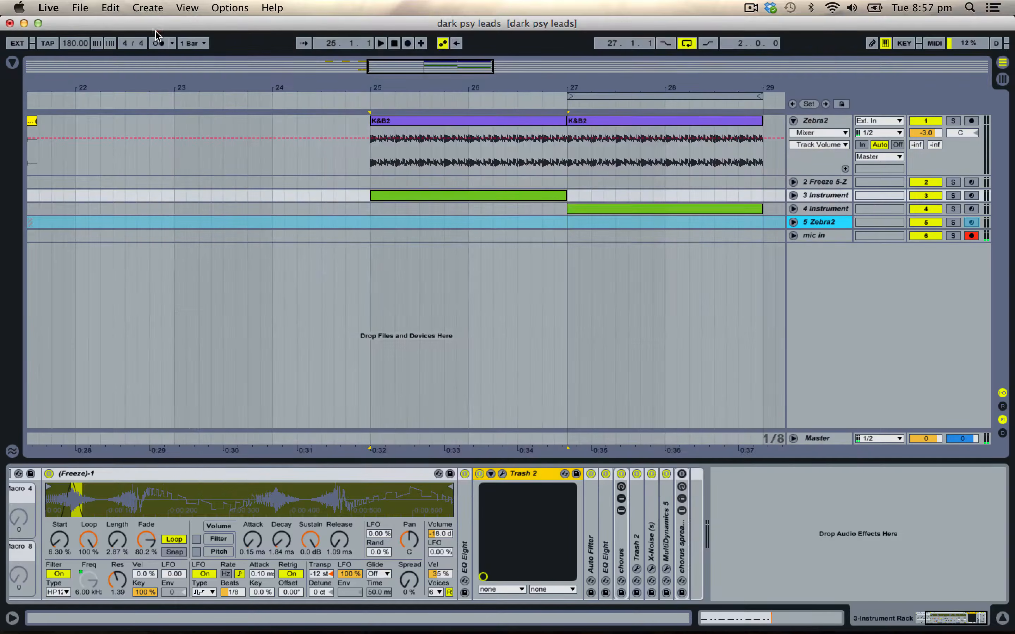
Dismiss and fold the first Trash 2 effect, and examine the Auto Filter settings in the track 3 Instrument Rack, folding the device away again
{"action": "left_click", "coordinate": [158, 30]}
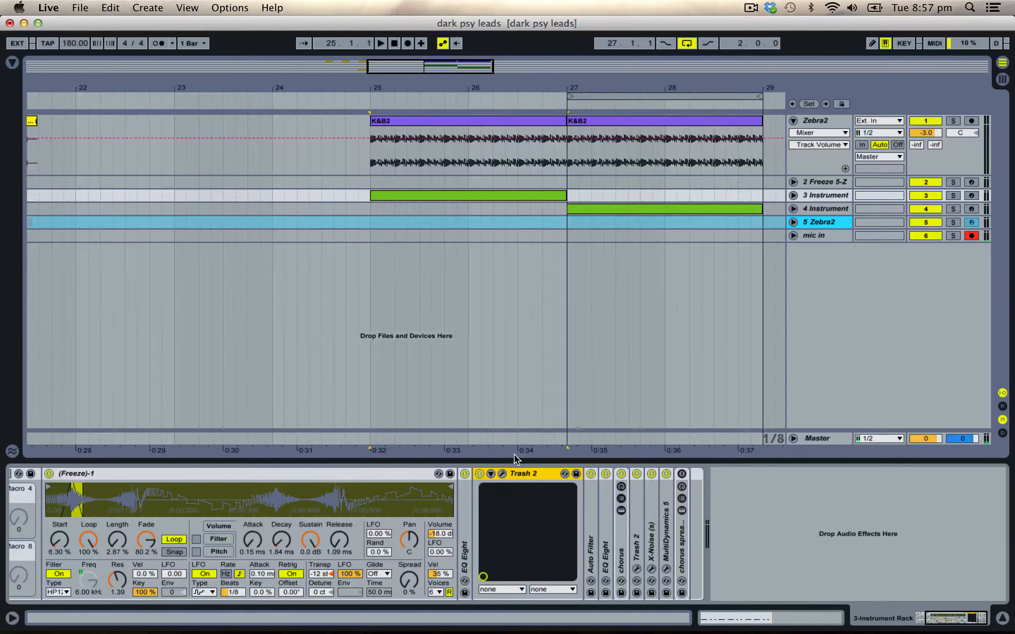
{"action": "double_click", "coordinate": [519, 474]}
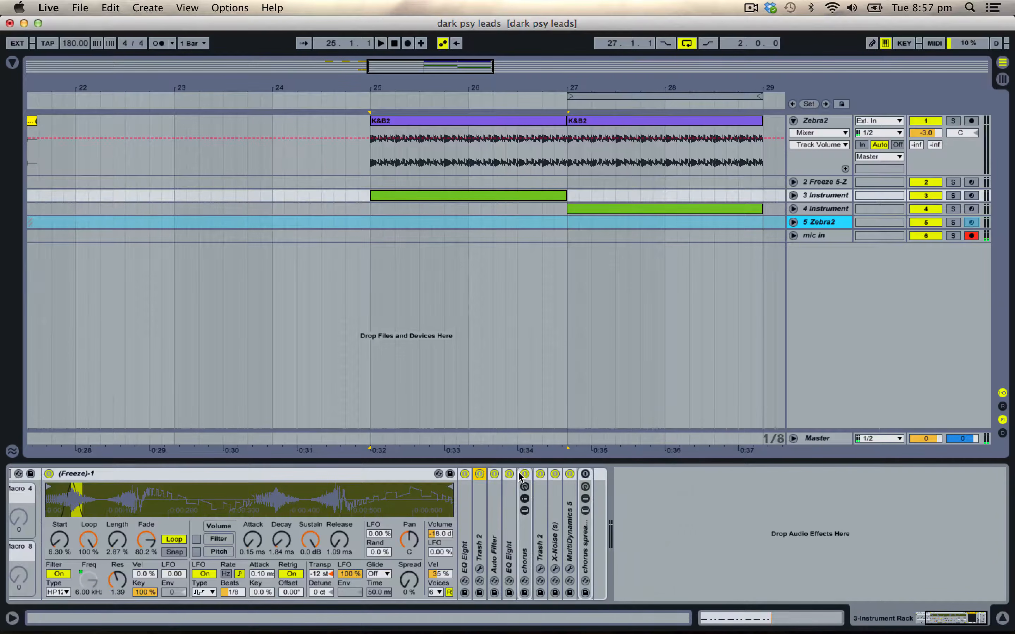
{"action": "double_click", "coordinate": [494, 522]}
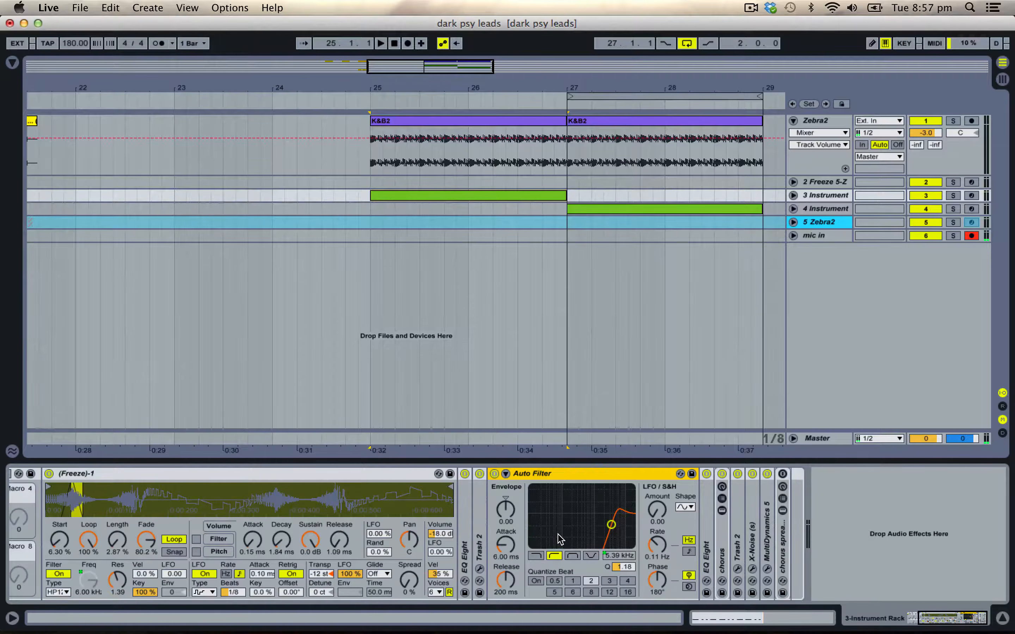
{"action": "scroll", "coordinate": [560, 539], "scroll_direction": "left", "scroll_amount": 5}
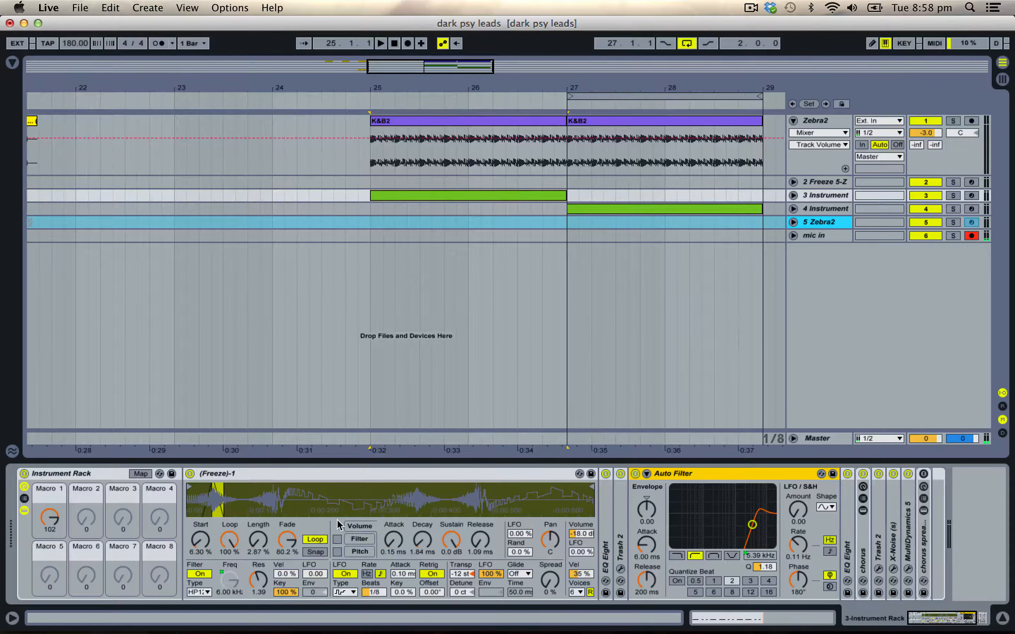
{"action": "double_click", "coordinate": [691, 475]}
Inspect the second EQ Eight and the chorus rack with its chains, folding each one away after viewing
{"action": "double_click", "coordinate": [649, 535]}
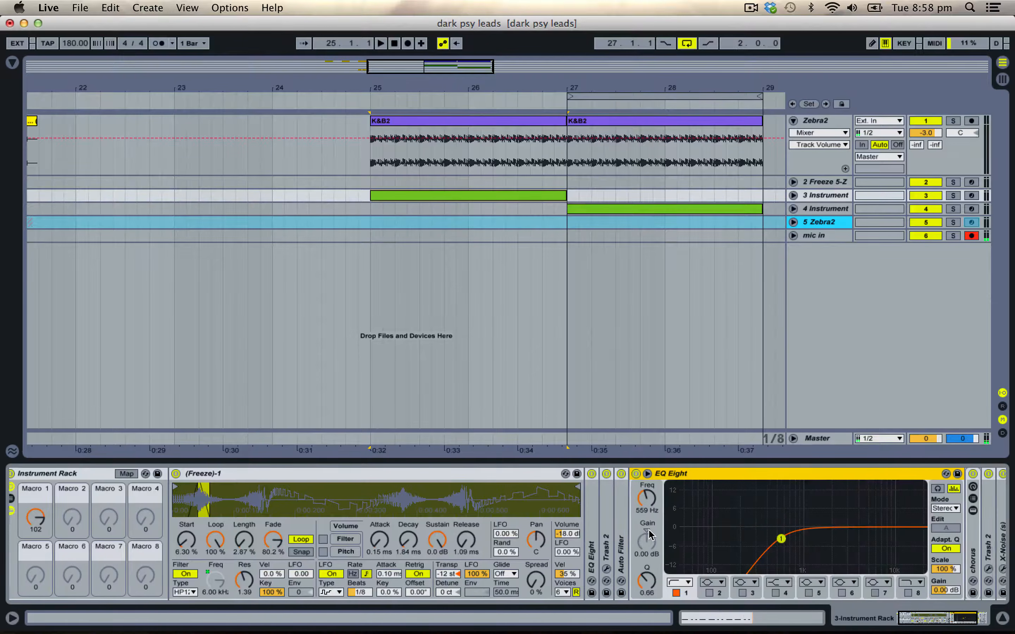
{"action": "double_click", "coordinate": [669, 479]}
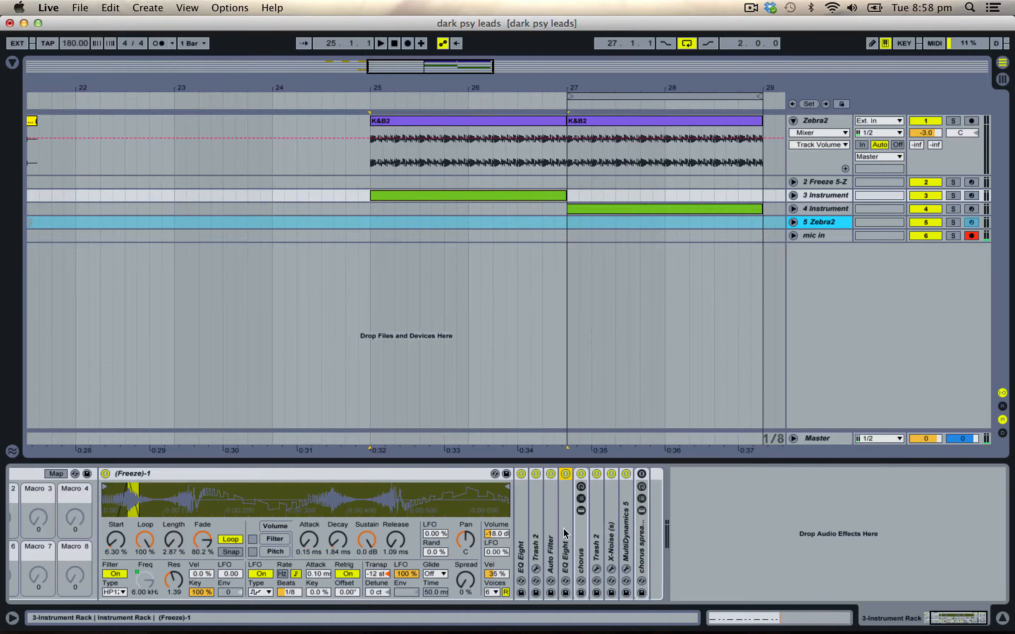
{"action": "double_click", "coordinate": [586, 539]}
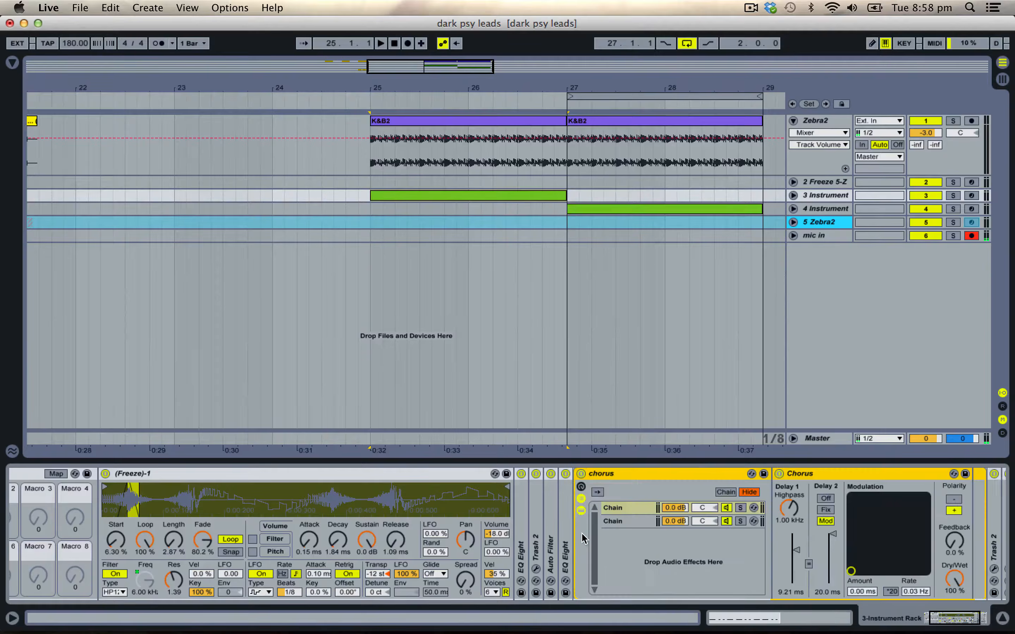
{"action": "scroll", "coordinate": [648, 474], "scroll_direction": "right", "scroll_amount": 3}
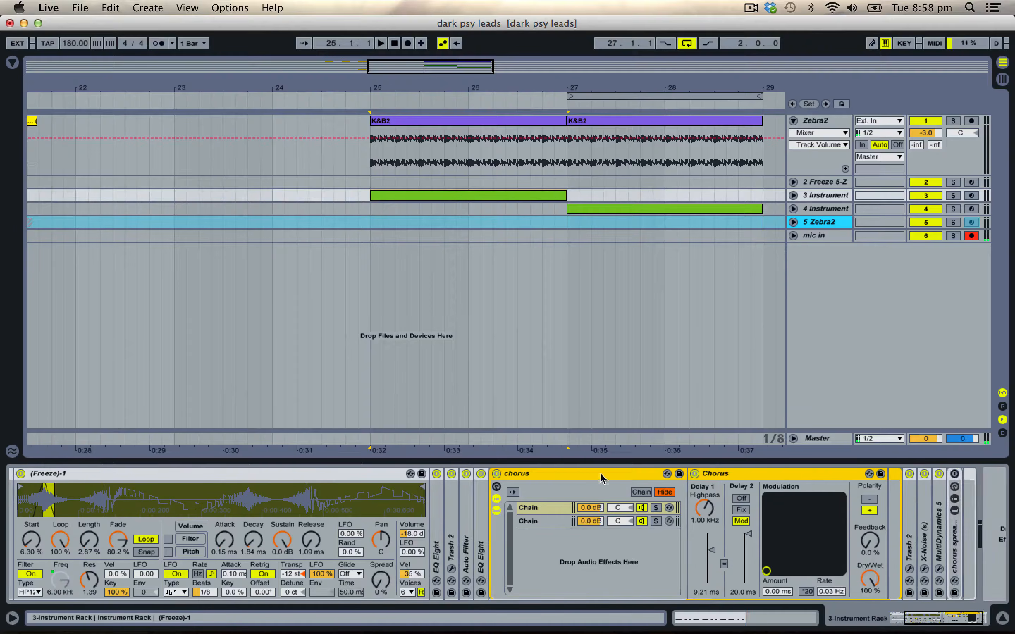
{"action": "double_click", "coordinate": [572, 473]}
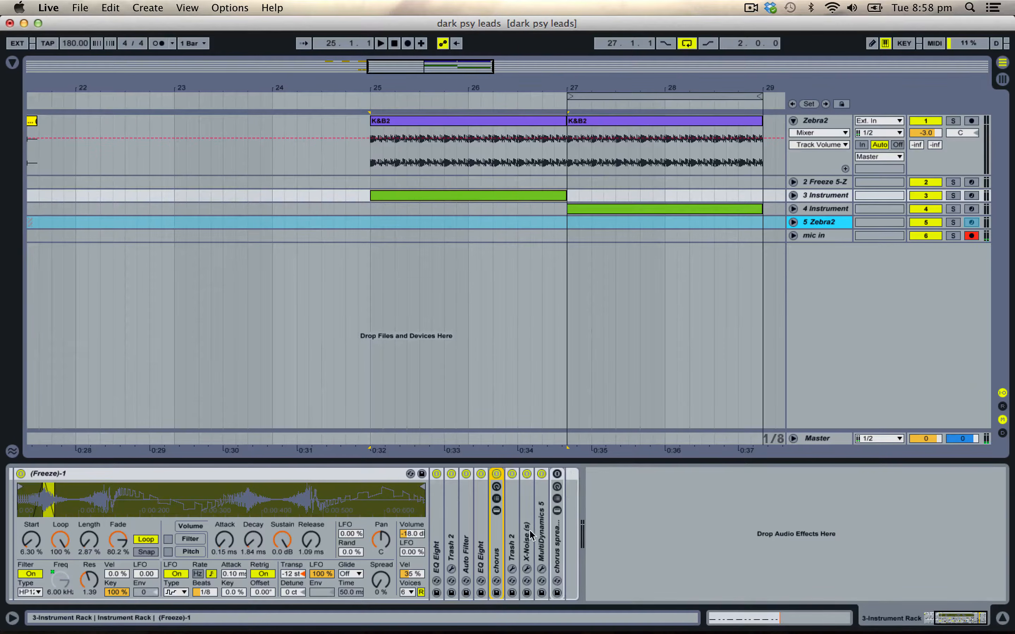
View the second Trash 2 and the X-Noise effect that follow the chorus rack, folding both away
{"action": "double_click", "coordinate": [516, 548]}
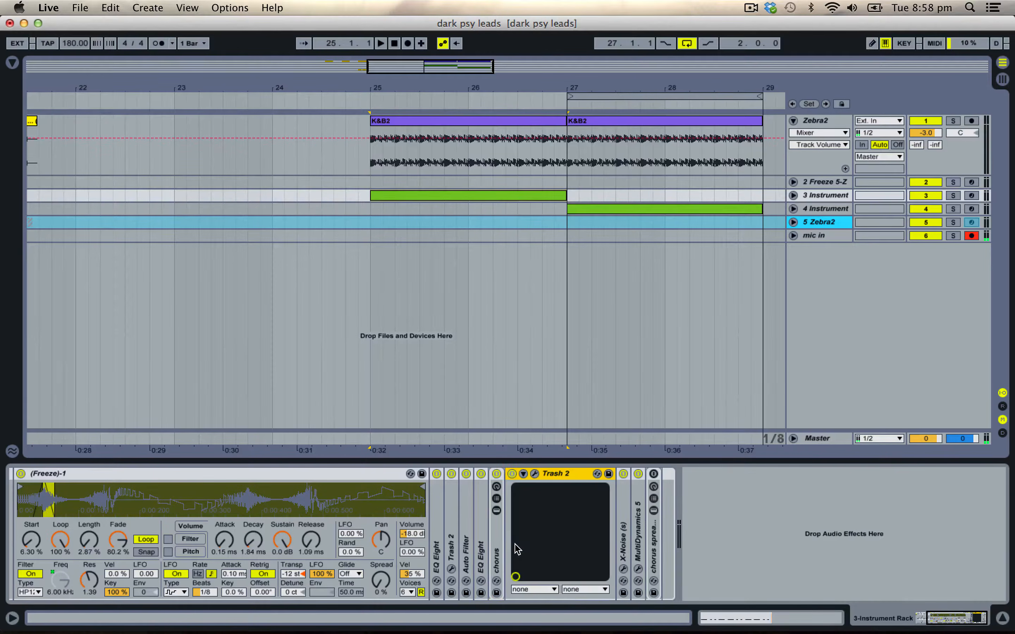
{"action": "double_click", "coordinate": [566, 478]}
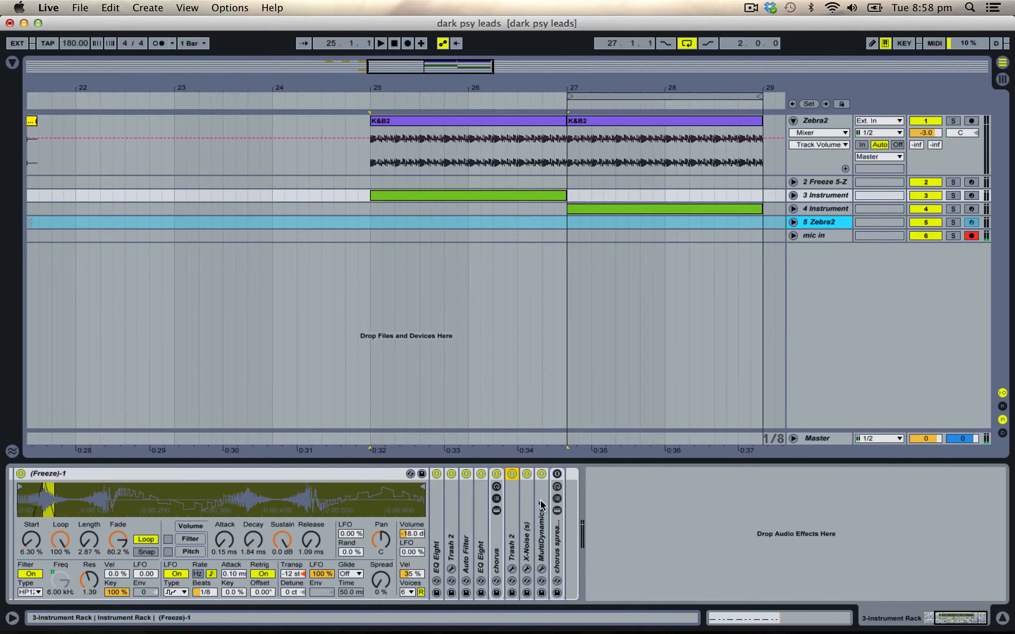
{"action": "double_click", "coordinate": [527, 531]}
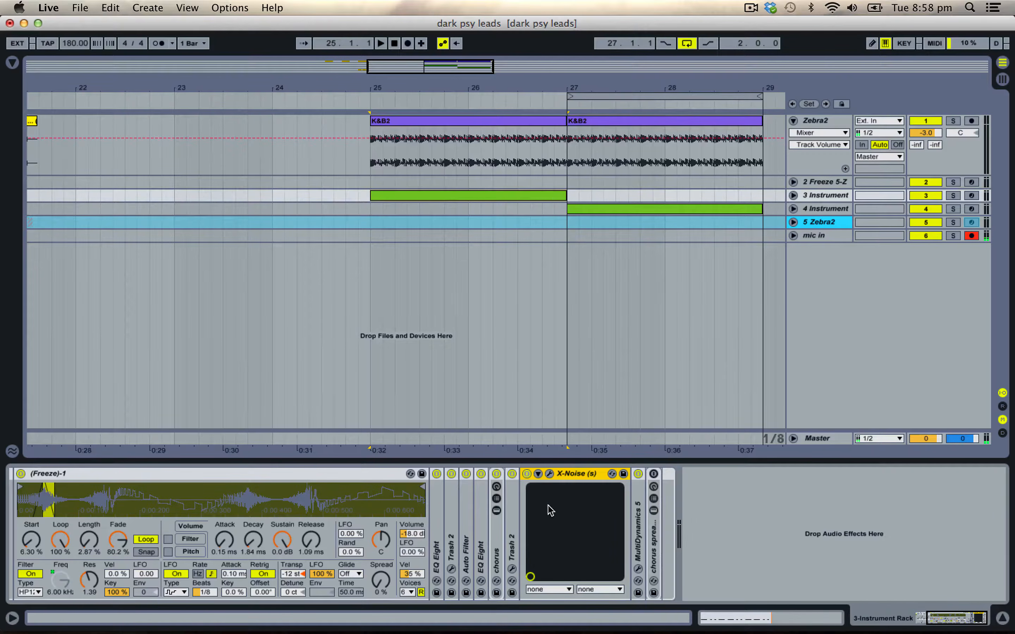
{"action": "double_click", "coordinate": [578, 474]}
Examine the MultiDynamics 5 compressor's band settings in its plug-in interface, and close and fold the device
{"action": "double_click", "coordinate": [541, 529]}
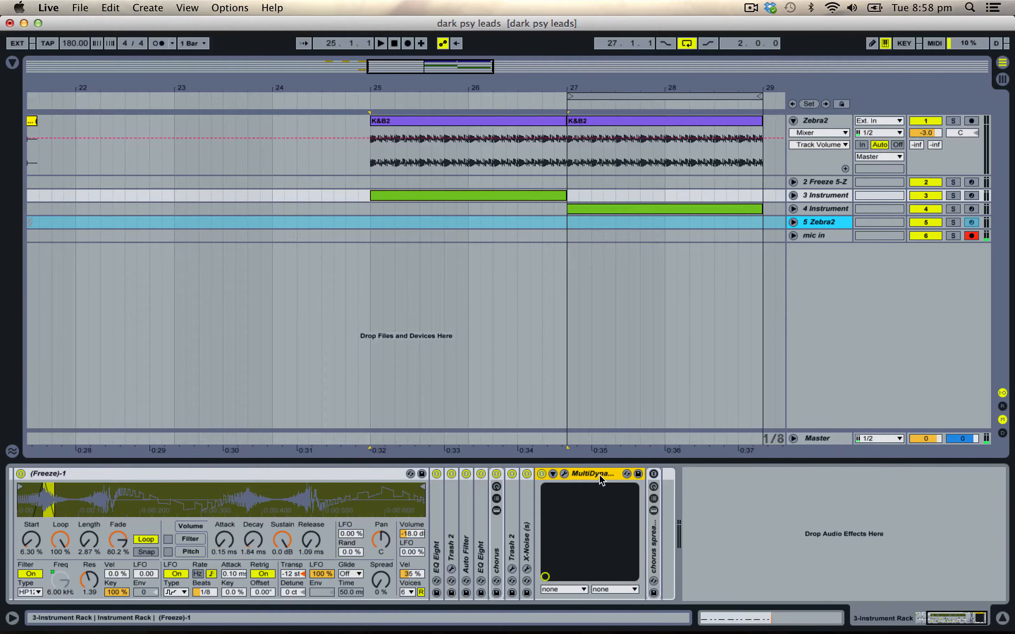
{"action": "left_click", "coordinate": [565, 474]}
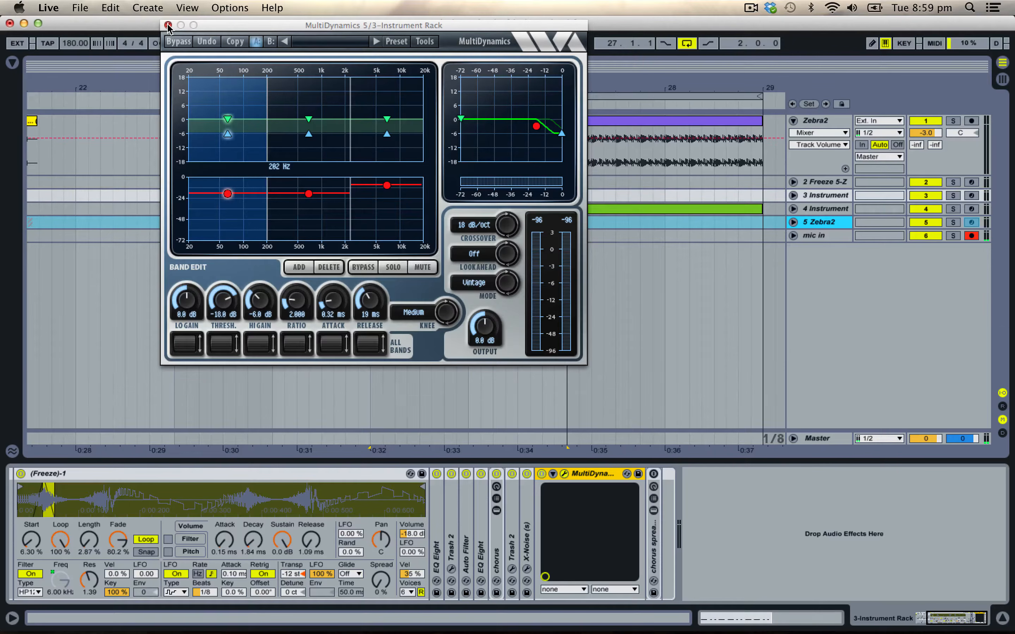
{"action": "left_click", "coordinate": [168, 26]}
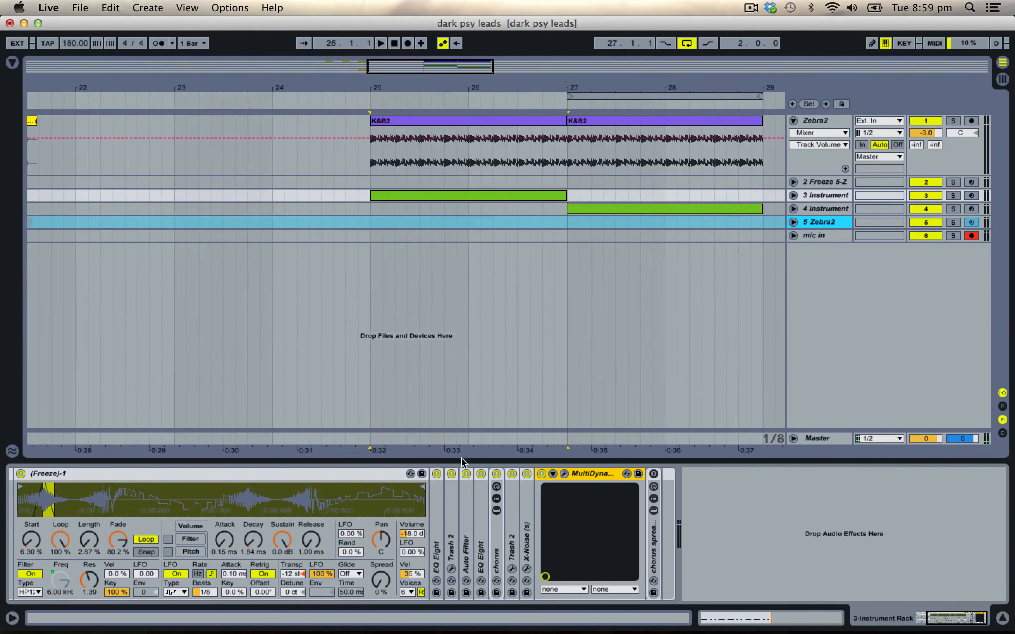
{"action": "double_click", "coordinate": [589, 476]}
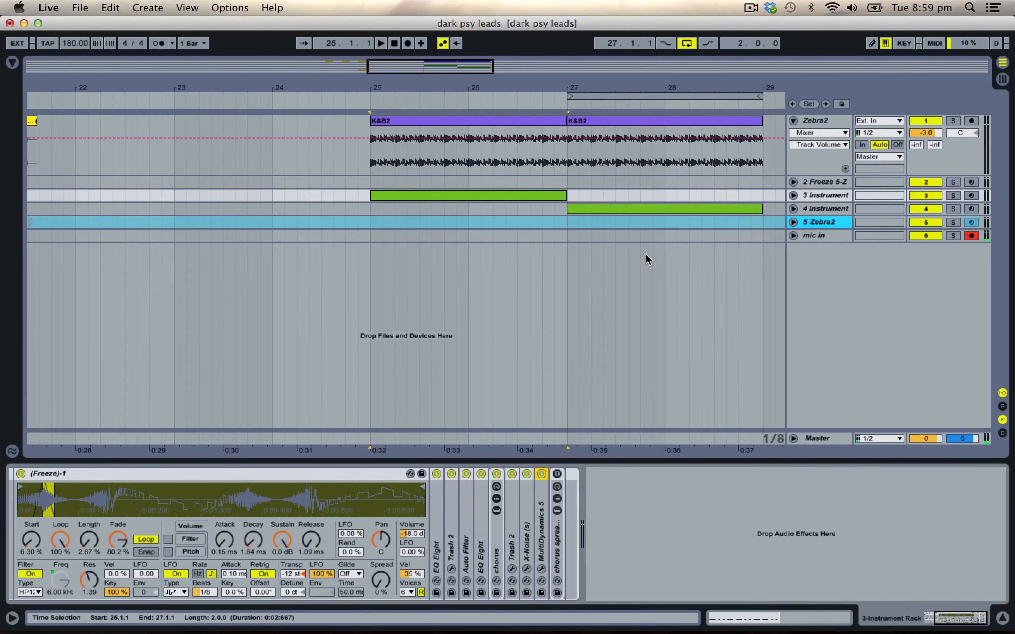